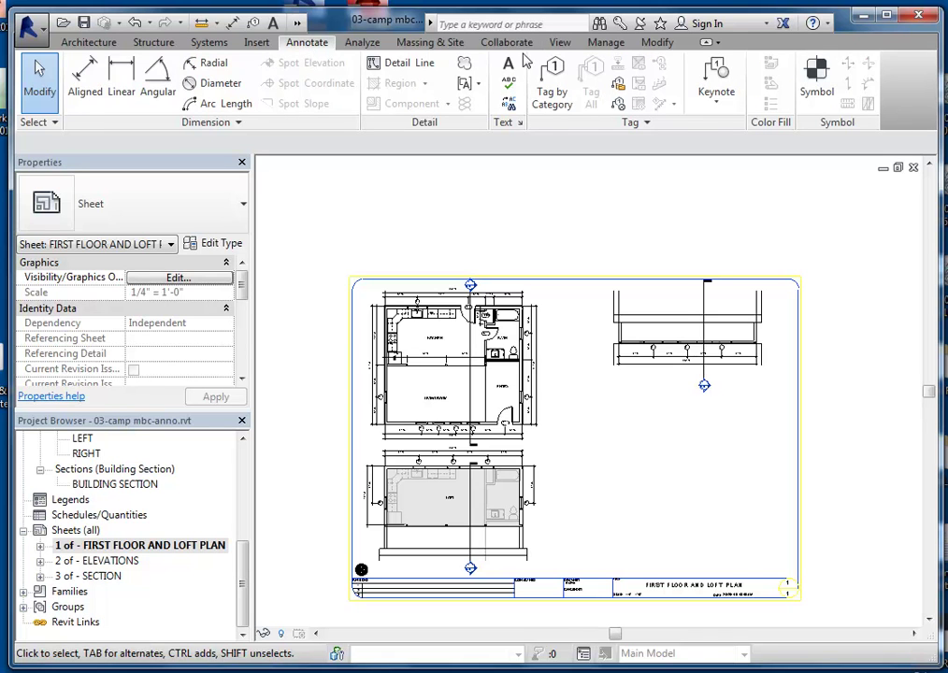
# Step: Create a new building-component schedule for the Windows category, named Window Schedule, in the New Construction phase
pyautogui.click(560, 43)
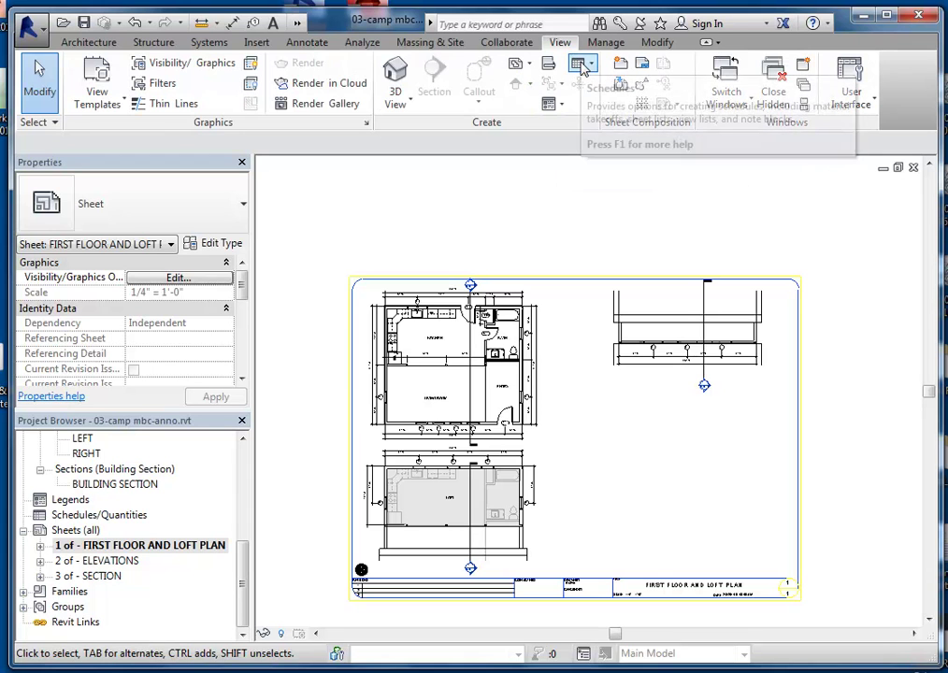
pyautogui.click(591, 67)
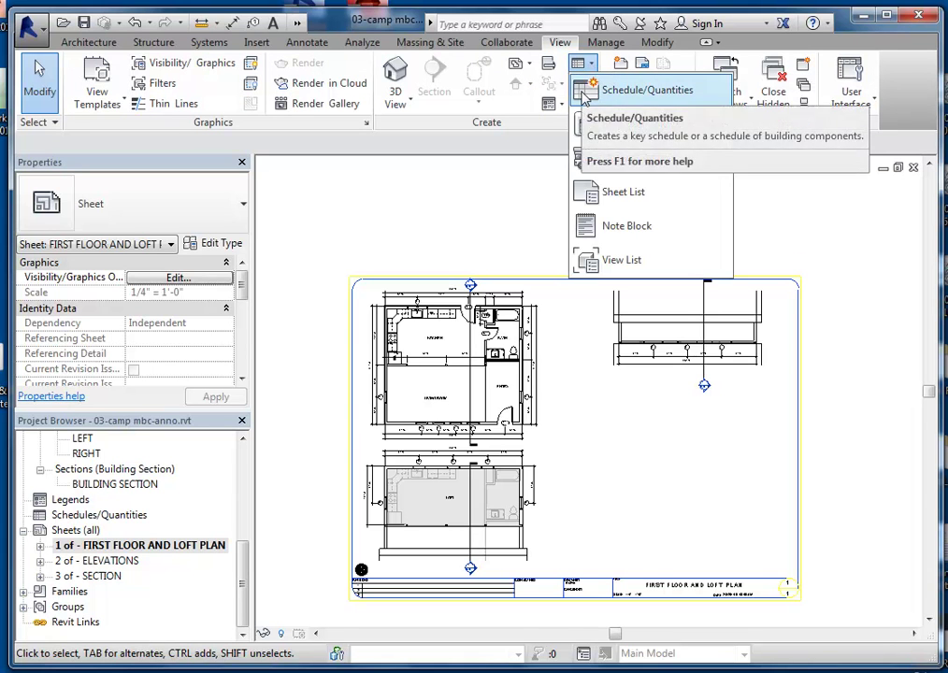
pyautogui.click(584, 94)
pyautogui.moveTo(454, 285); pyautogui.dragTo(451, 424)
pyautogui.click(349, 402)
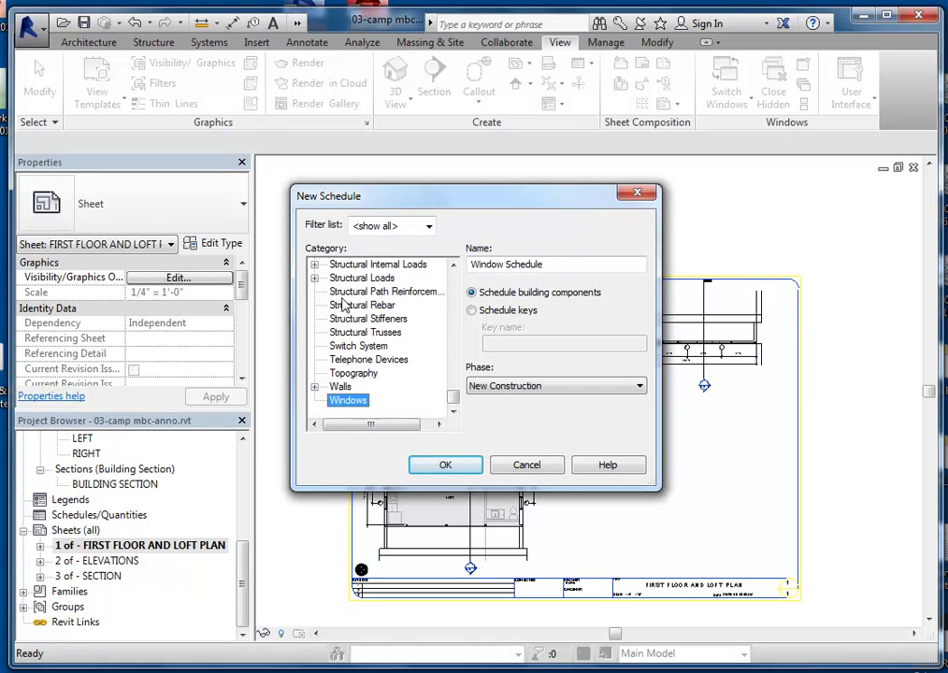
pyautogui.click(443, 465)
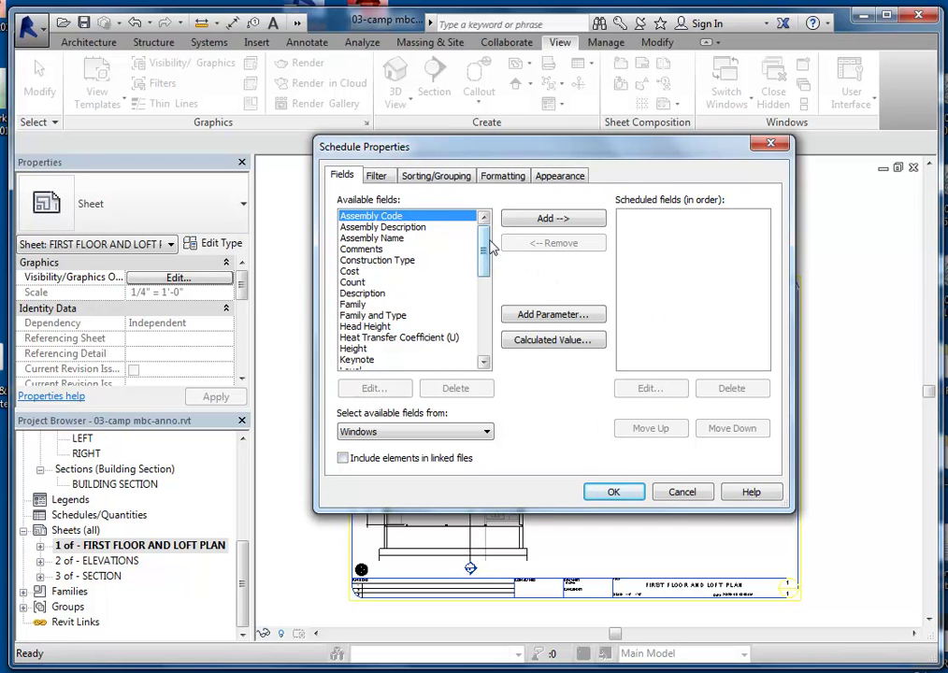
# Step: Add the Family and Type, Count, Width and Height fields to the window schedule
pyautogui.click(392, 315)
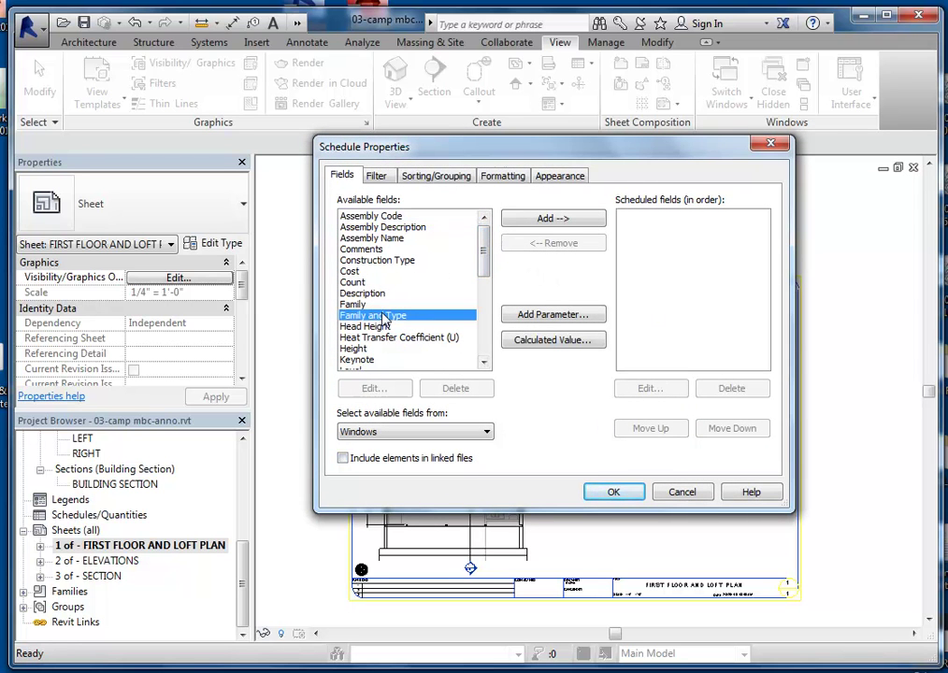
pyautogui.click(558, 220)
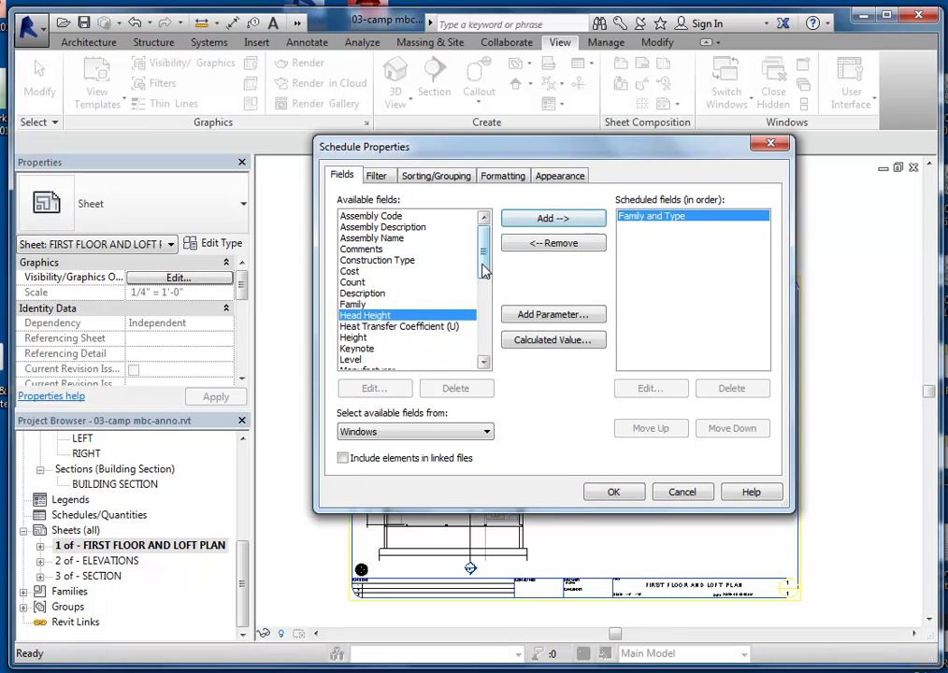
pyautogui.click(360, 281)
pyautogui.click(552, 218)
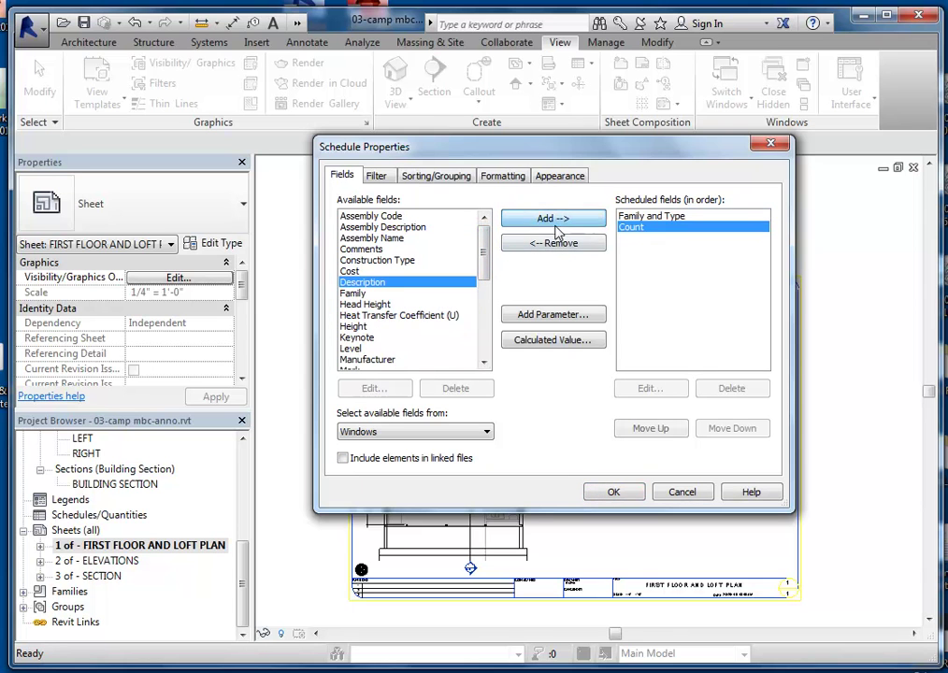
pyautogui.moveTo(484, 255)
pyautogui.mouseDown()
pyautogui.moveTo(483, 339)
pyautogui.moveTo(486, 254)
pyautogui.mouseUp()
pyautogui.click(355, 360)
pyautogui.click(552, 219)
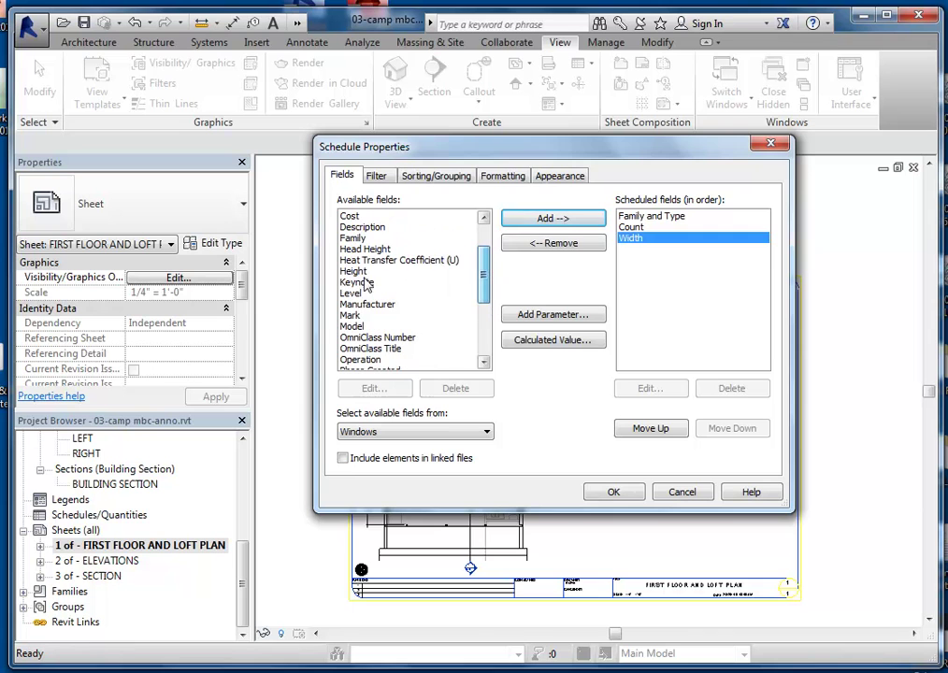
pyautogui.click(355, 271)
pyautogui.click(539, 221)
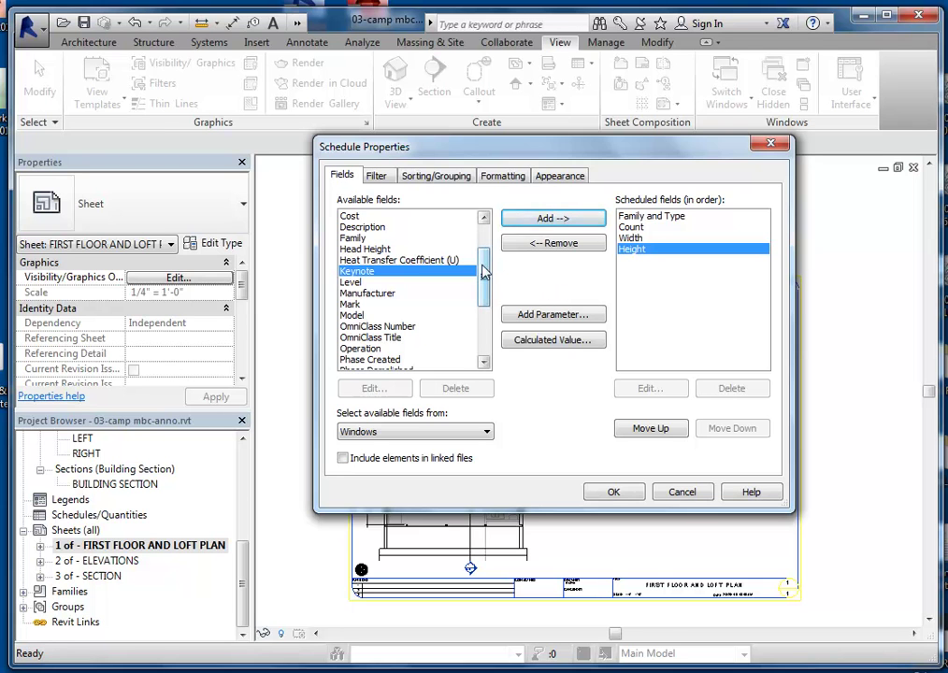
# Step: Add the Type Mark and Type fields to the scheduled fields
pyautogui.moveTo(484, 271); pyautogui.dragTo(439, 341)
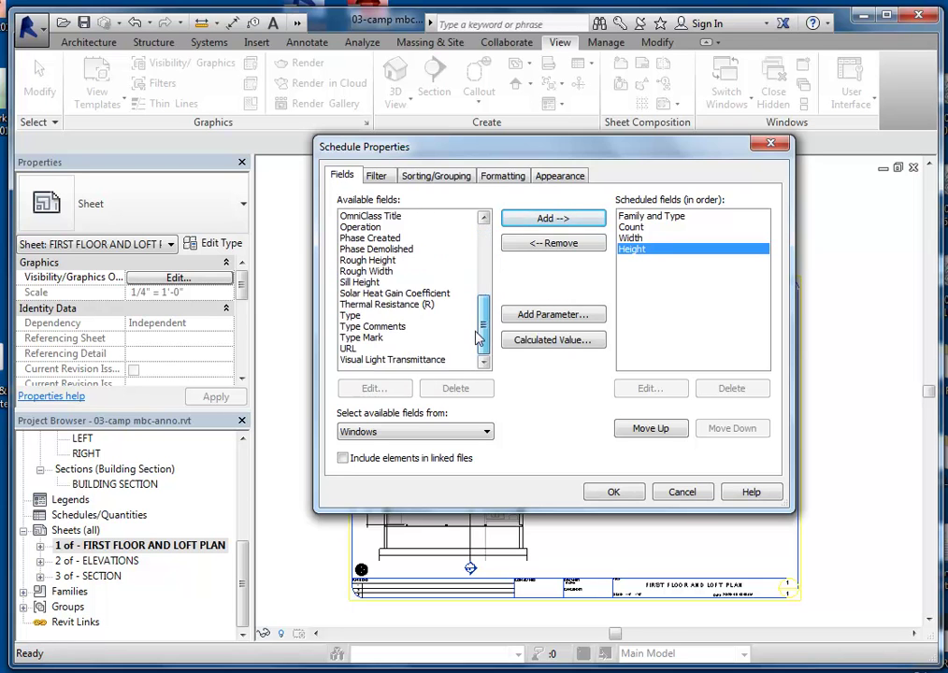
pyautogui.click(363, 338)
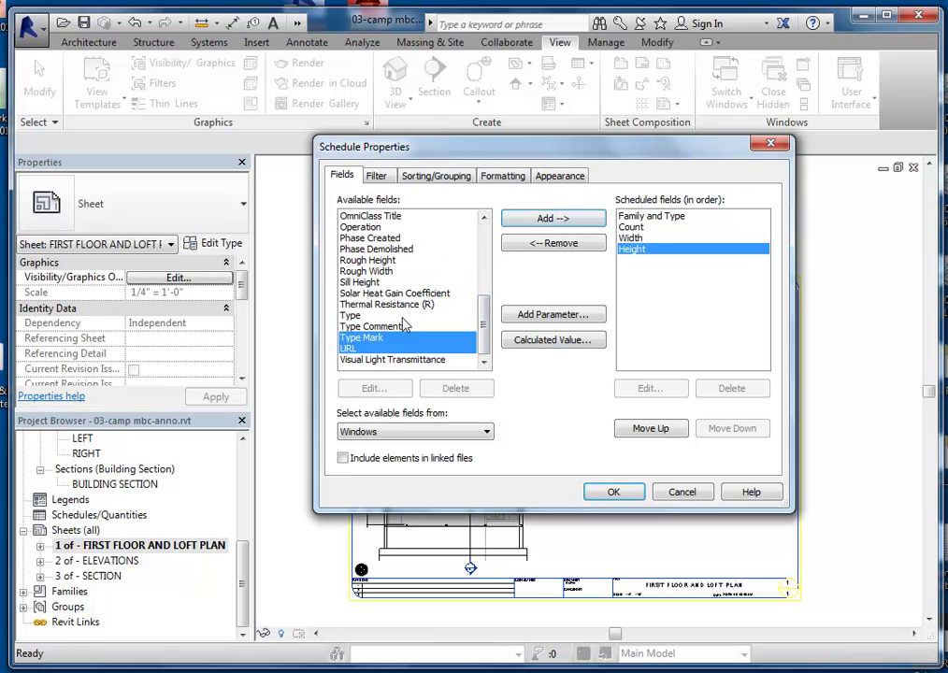
pyautogui.click(564, 218)
pyautogui.click(352, 326)
pyautogui.click(552, 220)
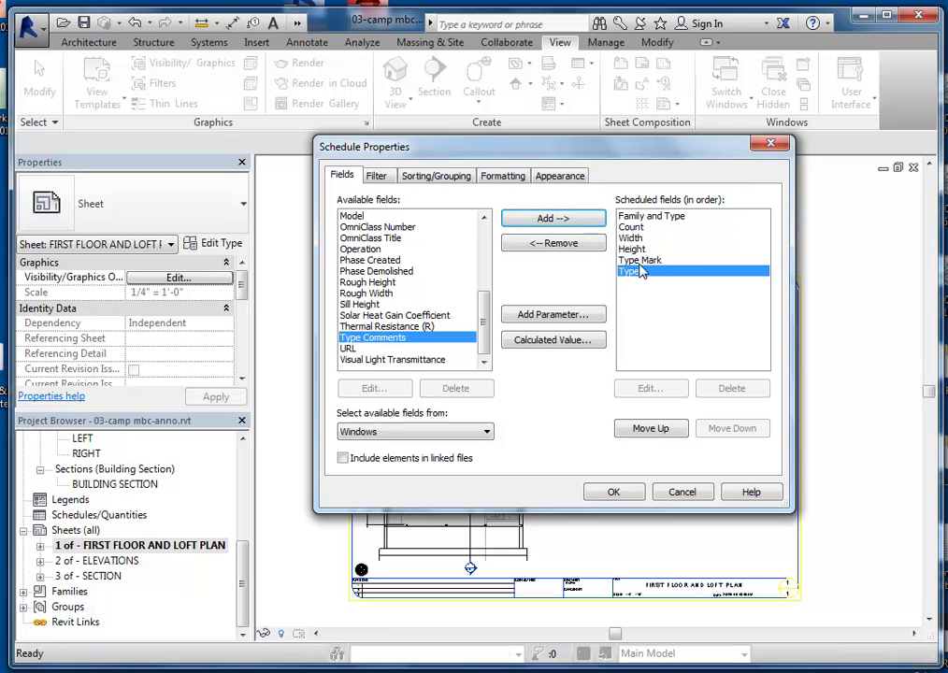
# Step: Reorder the scheduled fields so Count comes first and Type second
pyautogui.click(633, 228)
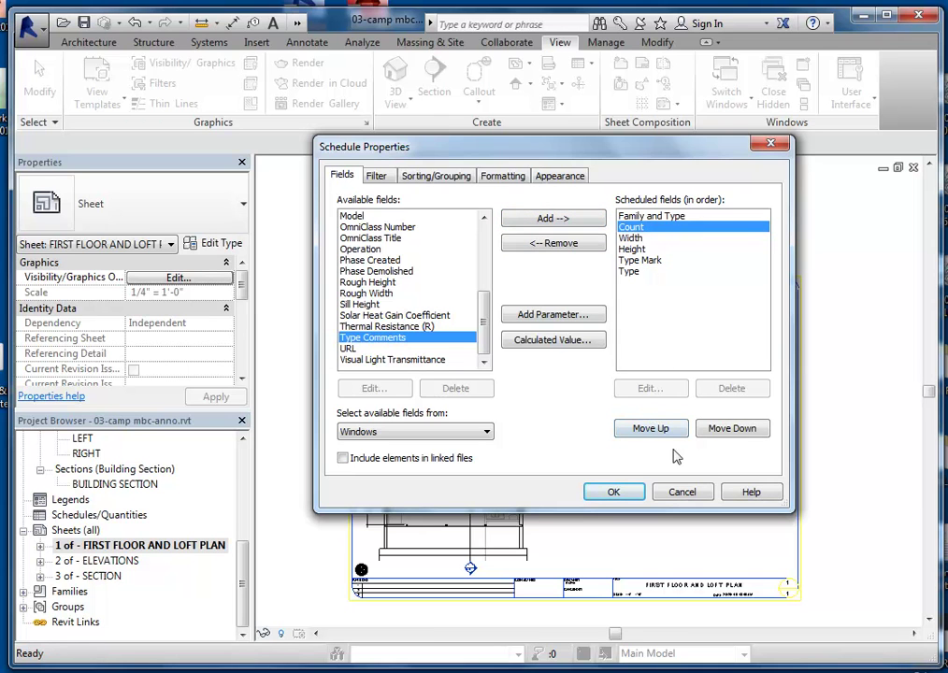
pyautogui.click(649, 430)
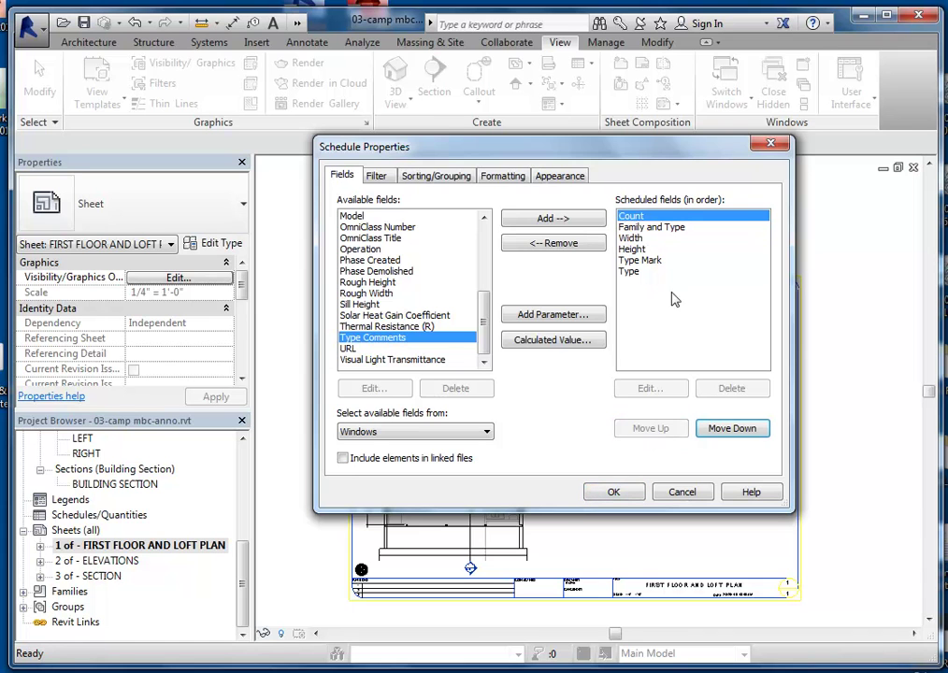
pyautogui.click(631, 271)
pyautogui.click(651, 430)
pyautogui.click(651, 430)
pyautogui.click(651, 430)
pyautogui.click(650, 430)
# Step: Move the Type Mark field up to directly after Type in the scheduled fields
pyautogui.click(639, 271)
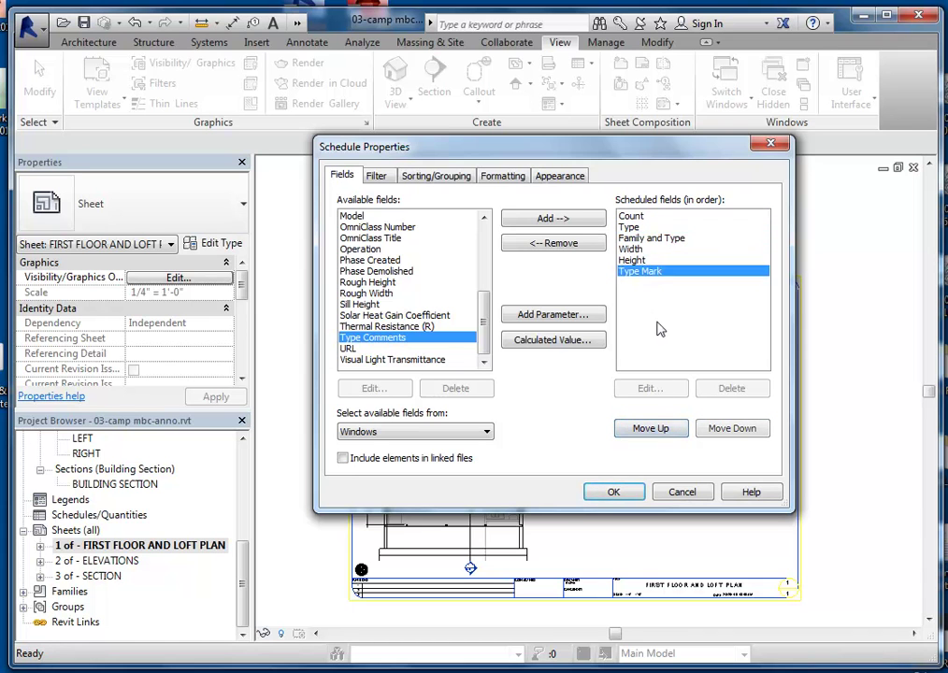
pyautogui.click(651, 429)
pyautogui.click(651, 429)
pyautogui.click(655, 432)
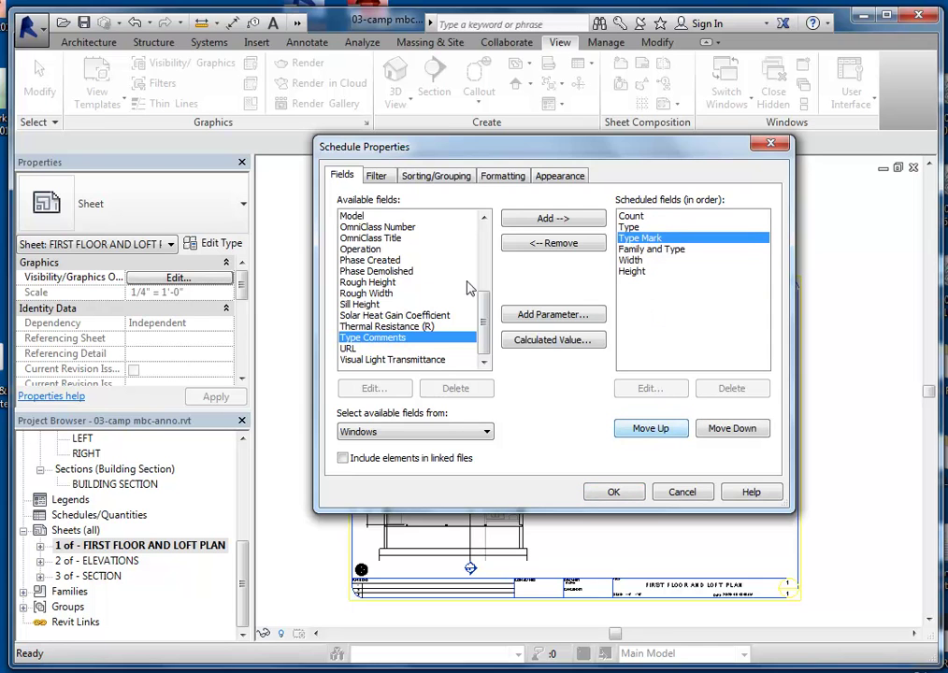
# Step: Add the Family field after Type Mark and generate the window schedule
pyautogui.moveTo(484, 316); pyautogui.dragTo(496, 241)
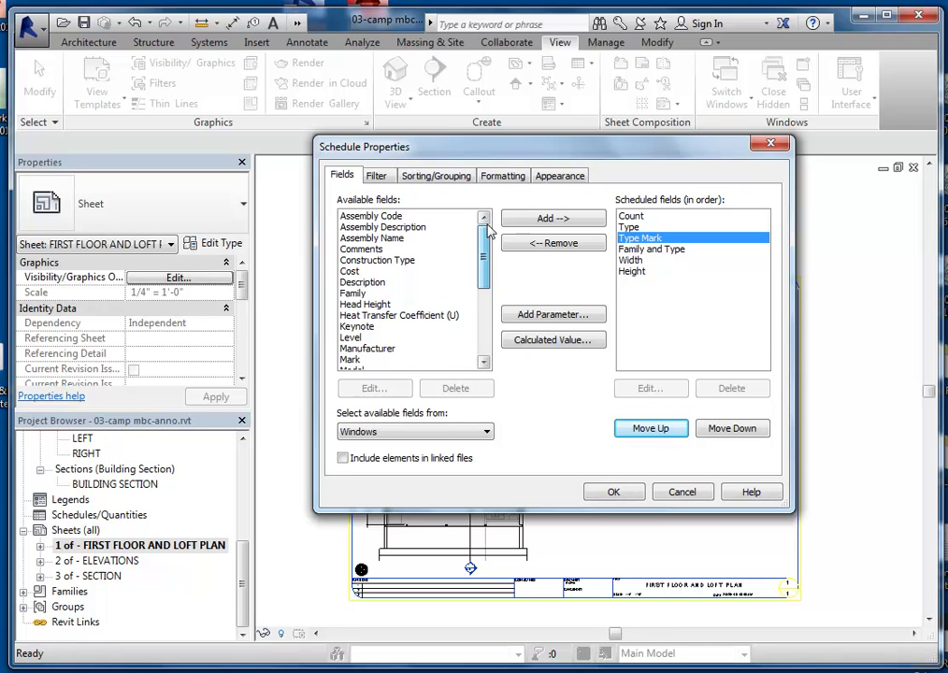
pyautogui.click(353, 293)
pyautogui.click(538, 219)
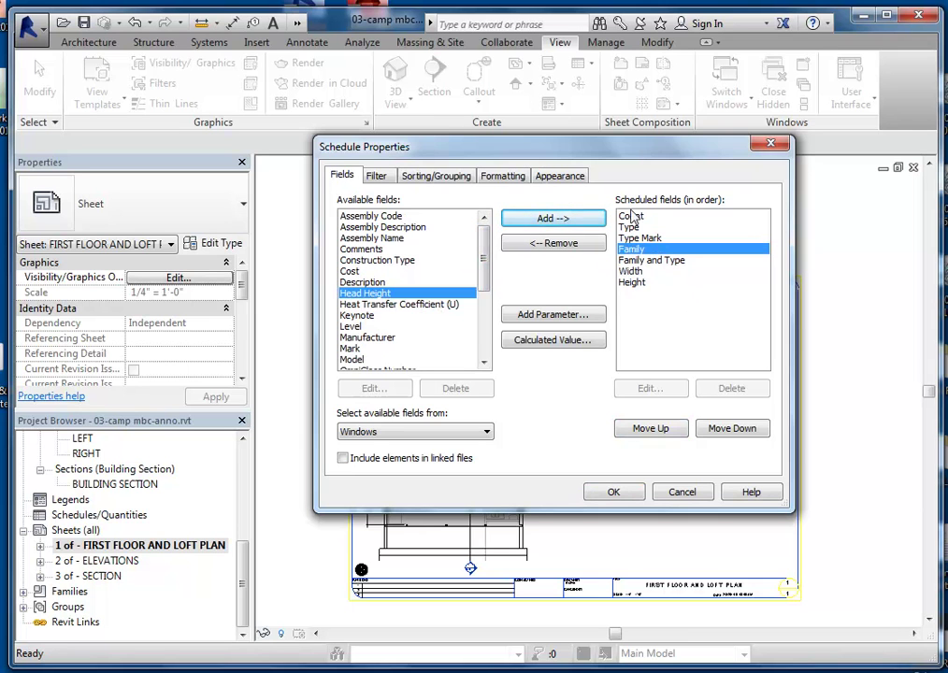
pyautogui.click(377, 177)
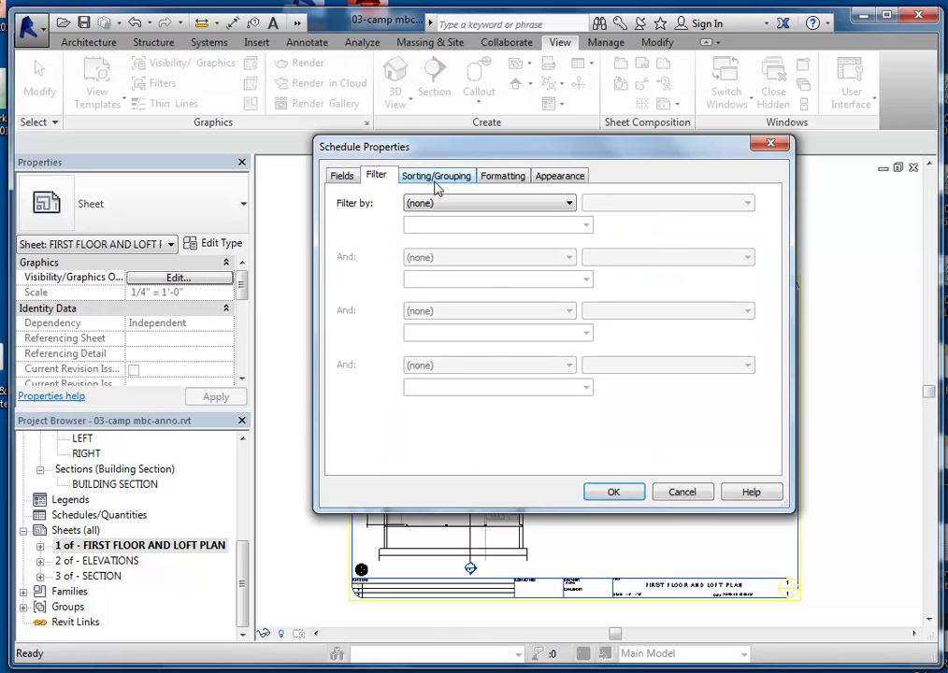
pyautogui.click(342, 176)
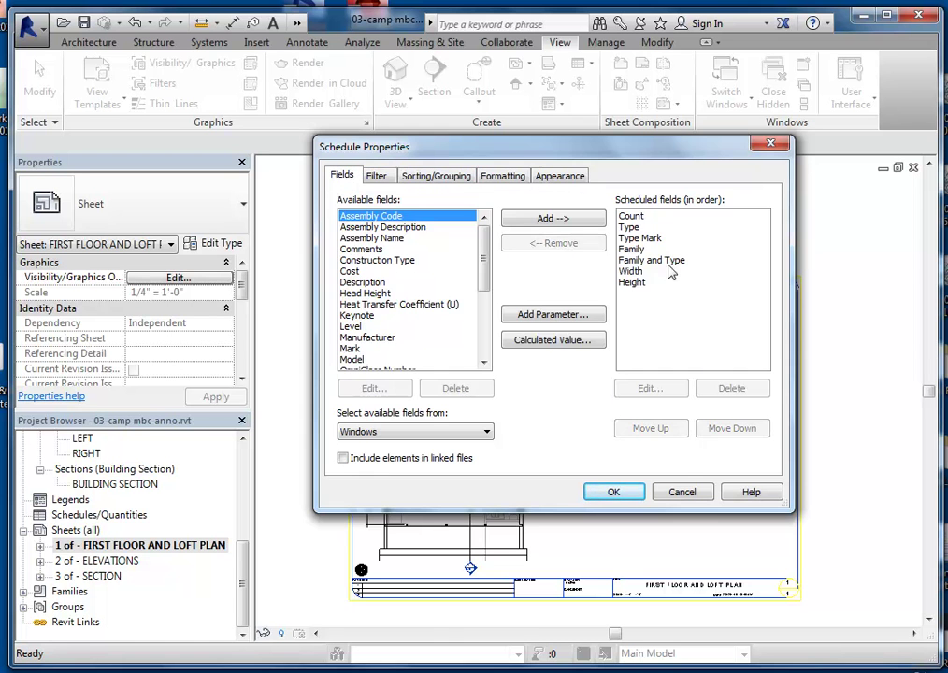
pyautogui.click(612, 491)
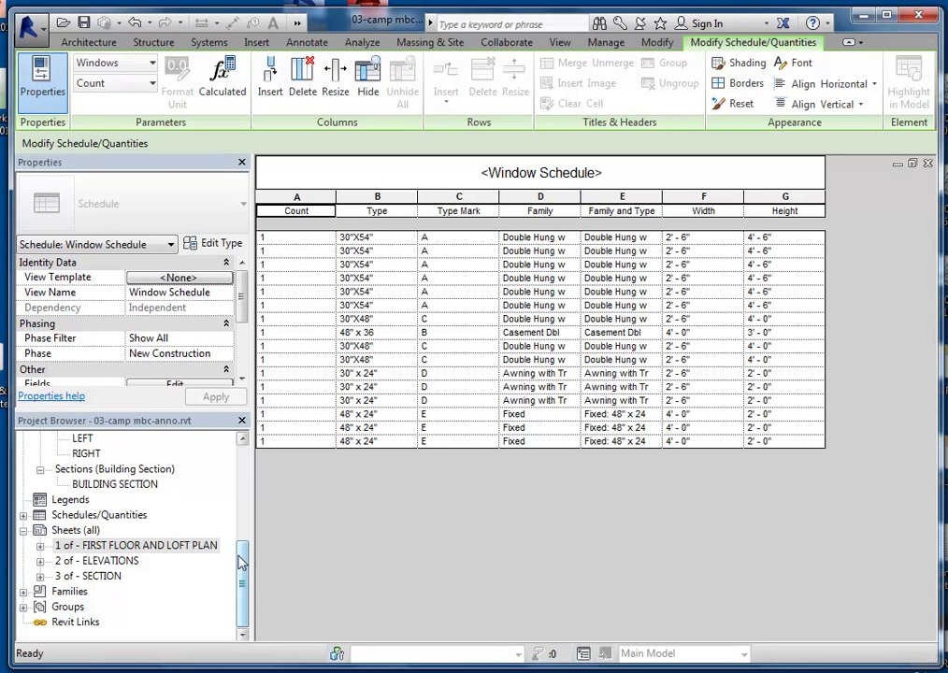
# Step: Select the Window Schedule among the project's schedules to show its properties
pyautogui.moveTo(245, 556); pyautogui.dragTo(251, 494)
pyautogui.scroll(2, 249, 493)
pyautogui.scroll(-4, 247, 567)
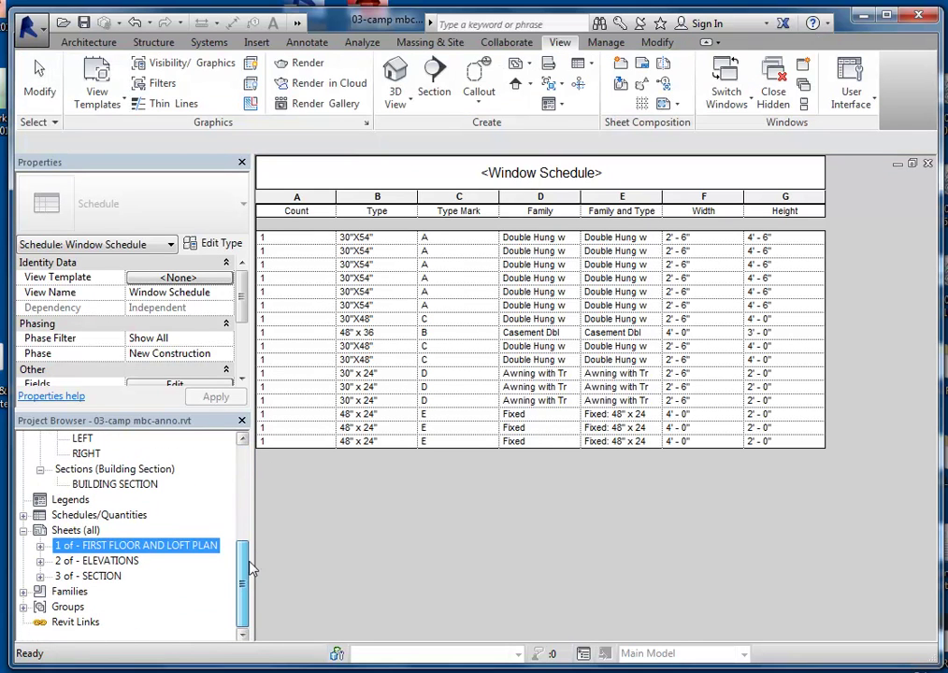
pyautogui.click(197, 545)
pyautogui.click(23, 516)
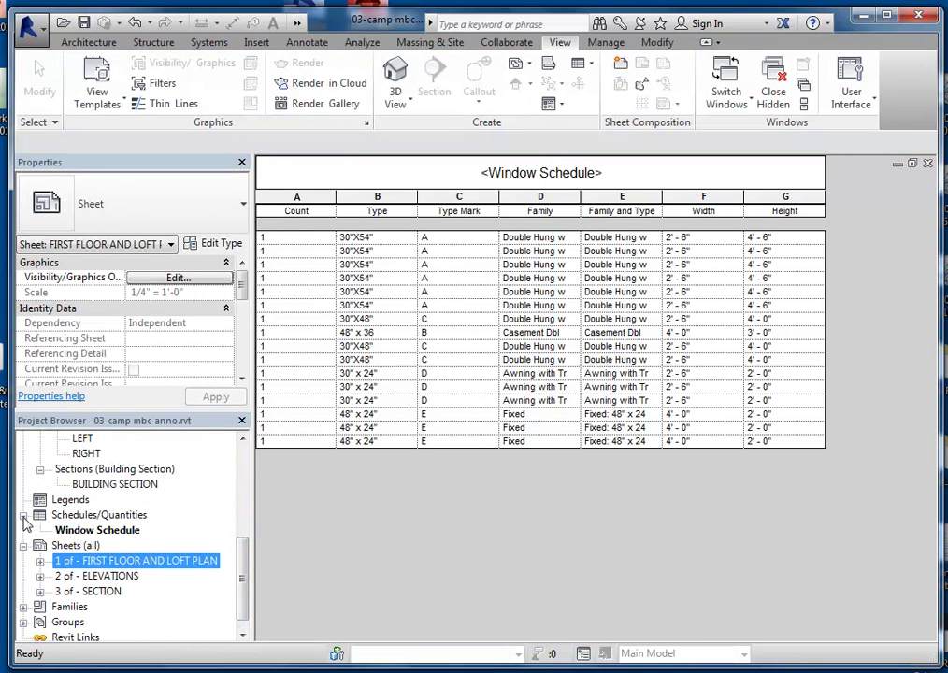
pyautogui.click(113, 531)
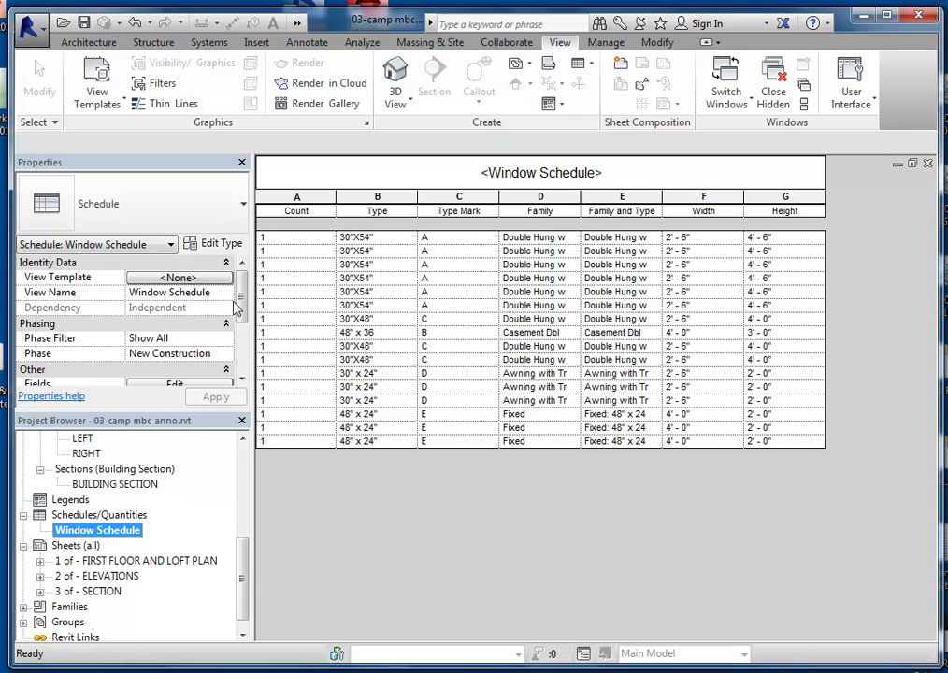
# Step: Edit the schedule's fields and remove Family and Type, Width and Height
pyautogui.scroll(-4, 54, 302)
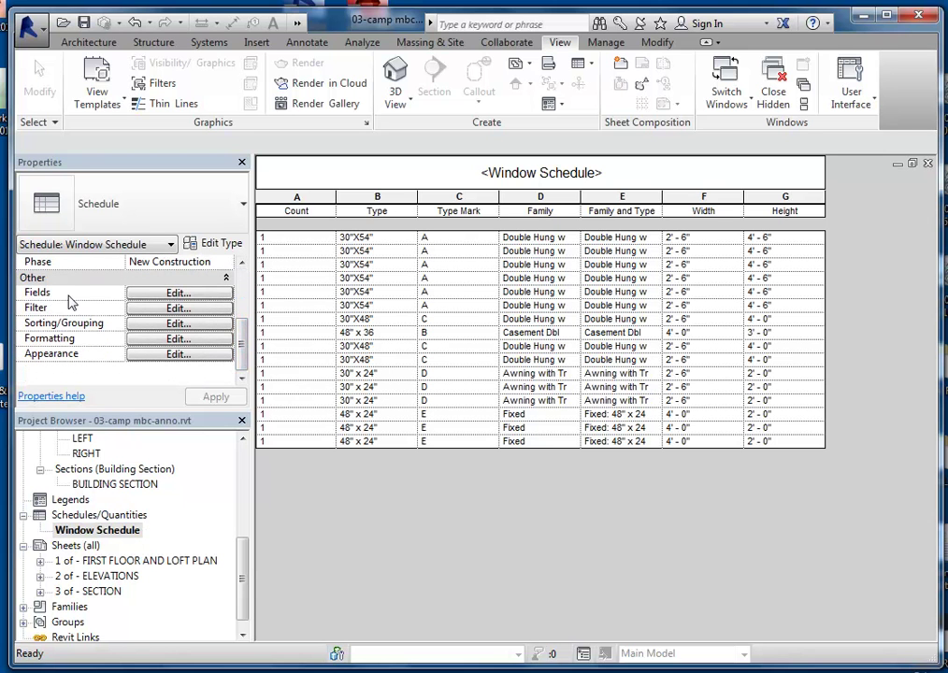
pyautogui.click(174, 293)
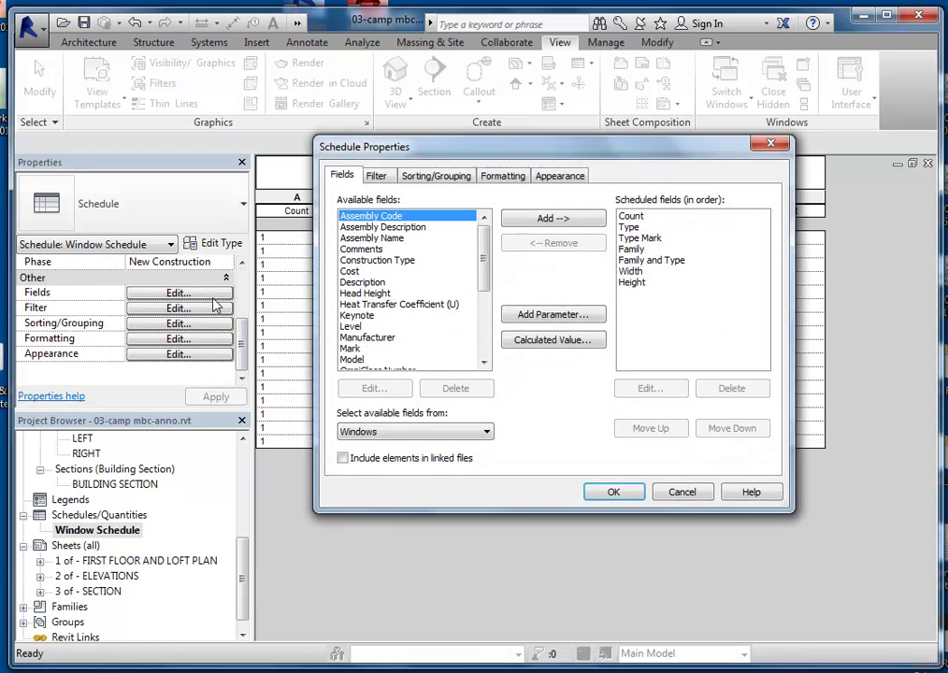
pyautogui.moveTo(606, 155); pyautogui.dragTo(632, 337)
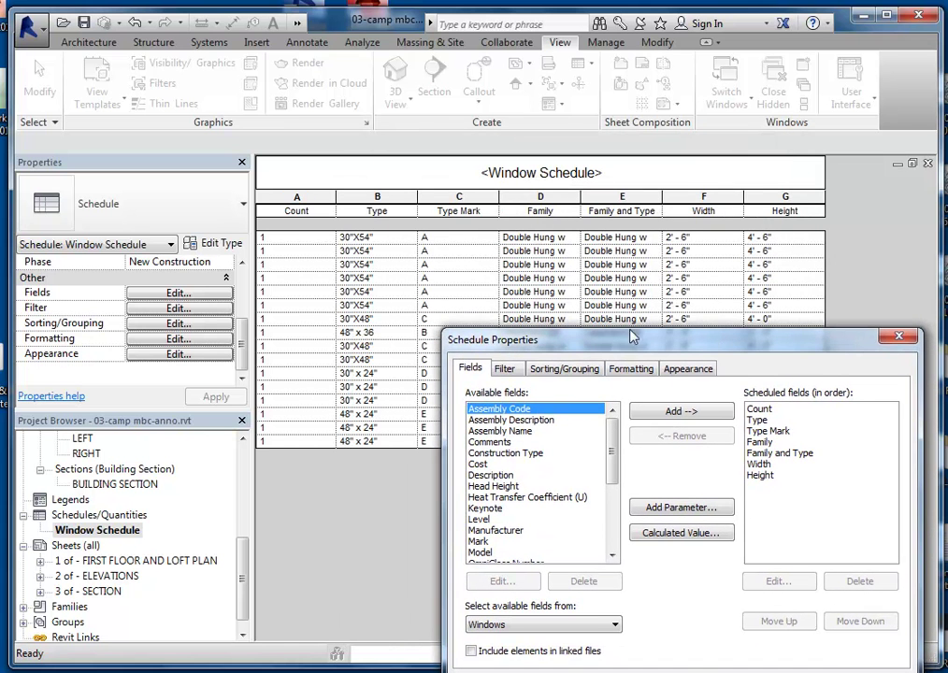
pyautogui.click(779, 453)
pyautogui.click(692, 442)
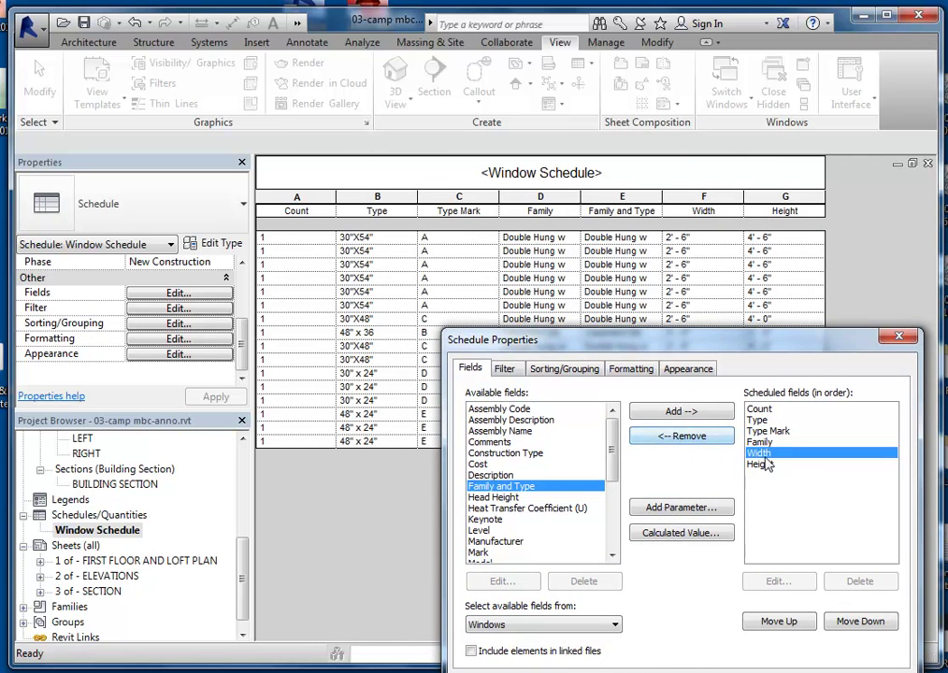
pyautogui.click(696, 437)
pyautogui.click(715, 437)
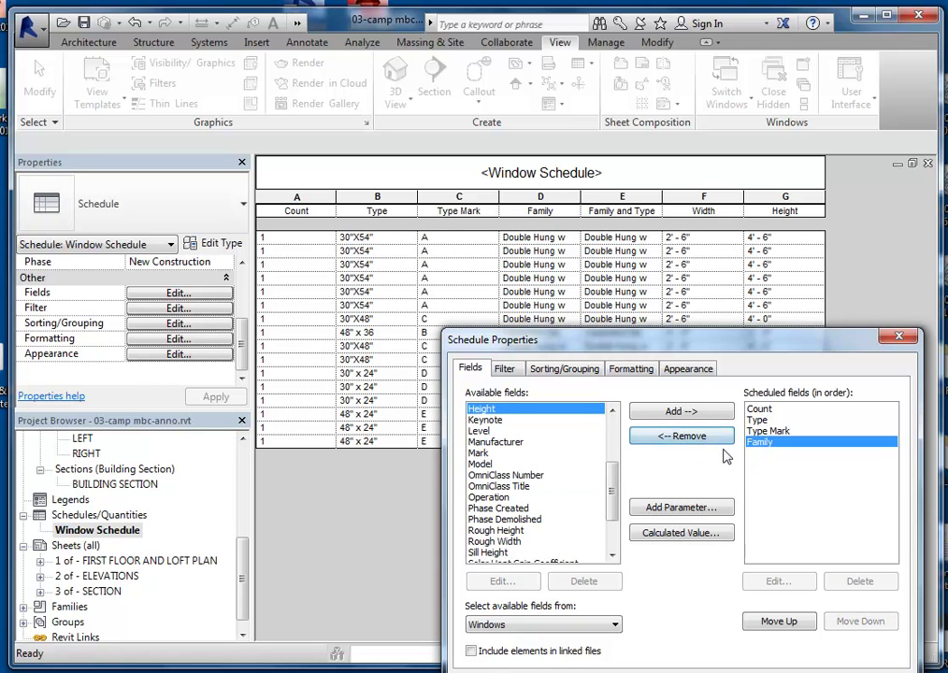
# Step: Reorder the schedule fields to Count, Type Mark, Family, Type and apply the change
pyautogui.click(769, 432)
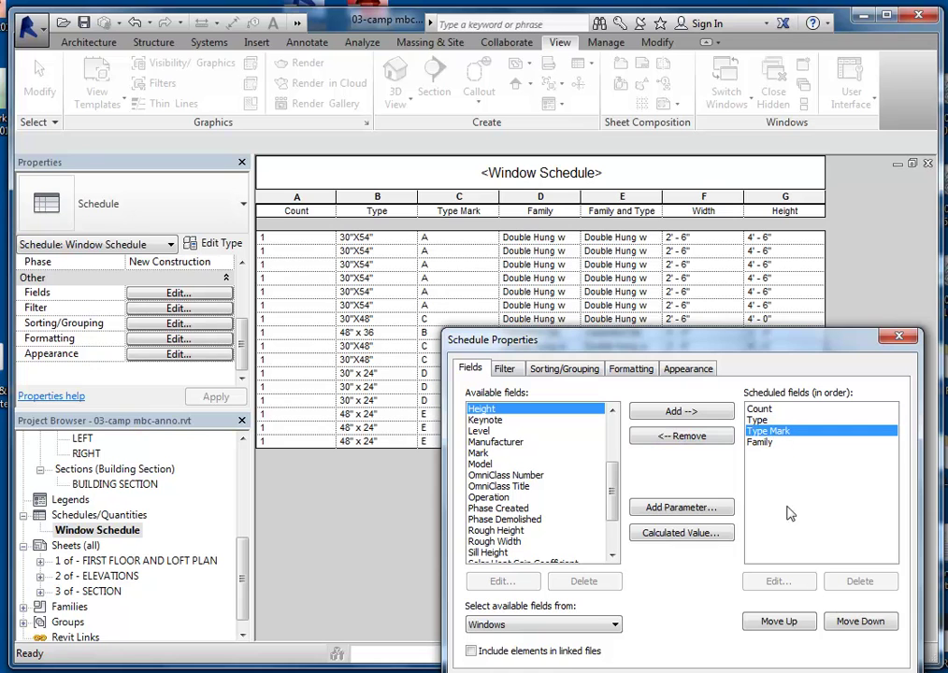
pyautogui.click(791, 621)
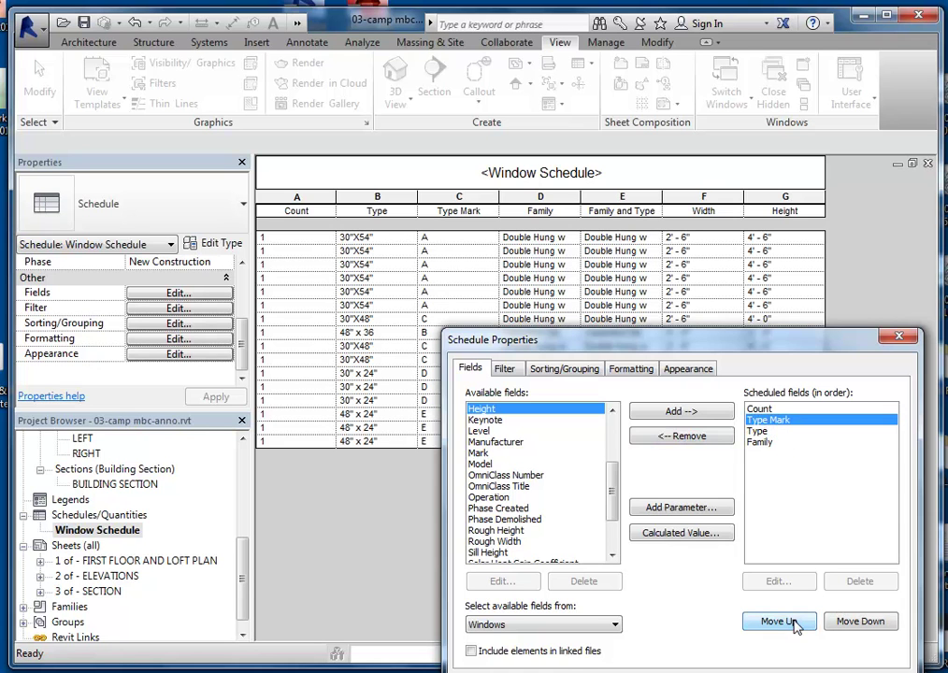
pyautogui.click(762, 443)
pyautogui.click(774, 621)
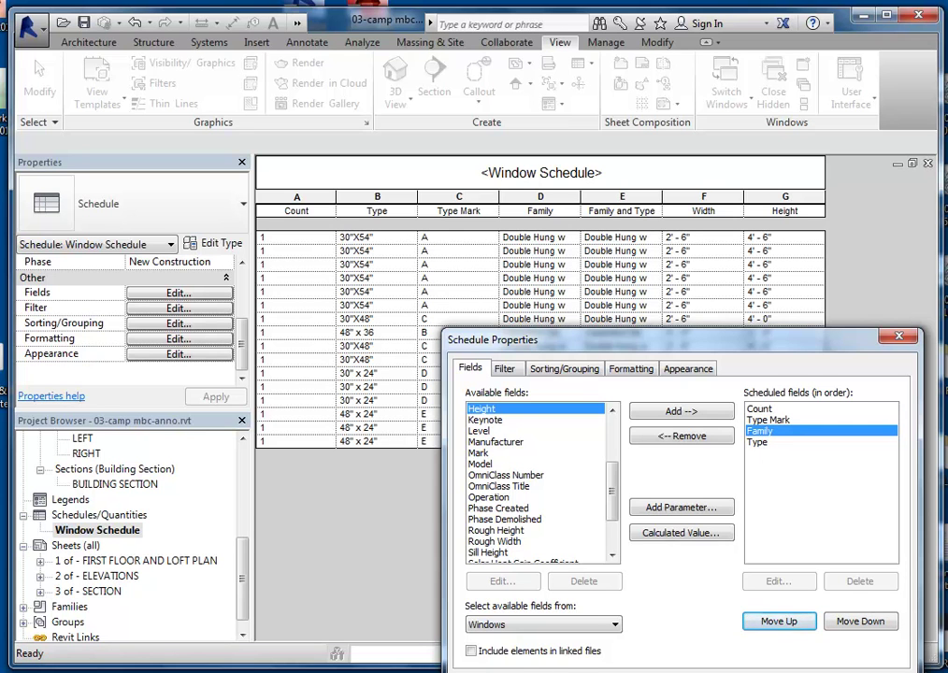
pyautogui.click(688, 672)
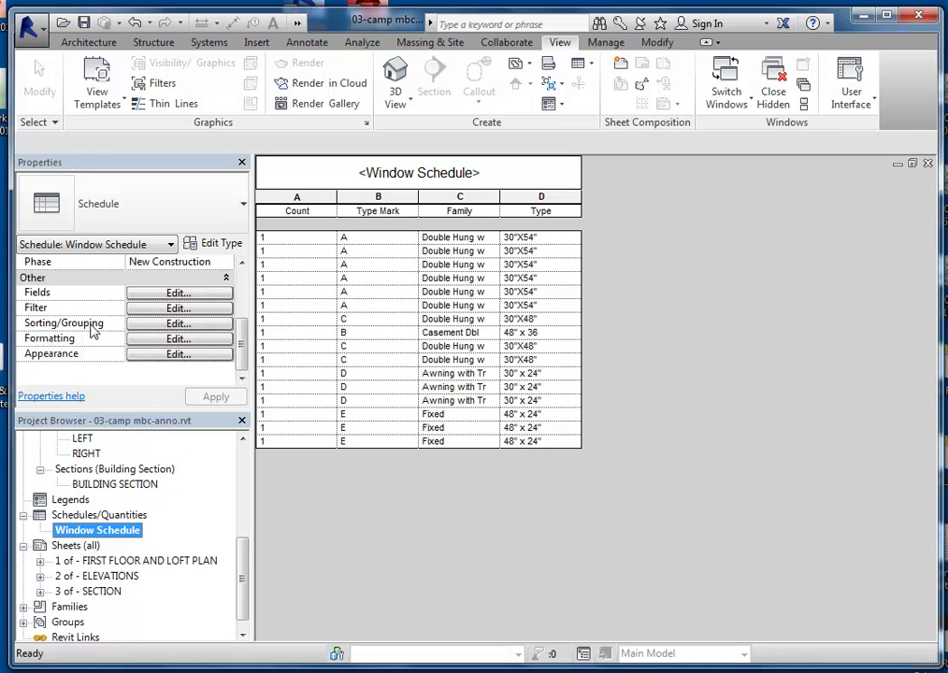
# Step: Sort the window schedule by Type Mark in ascending order and turn off itemizing of every instance
pyautogui.click(177, 324)
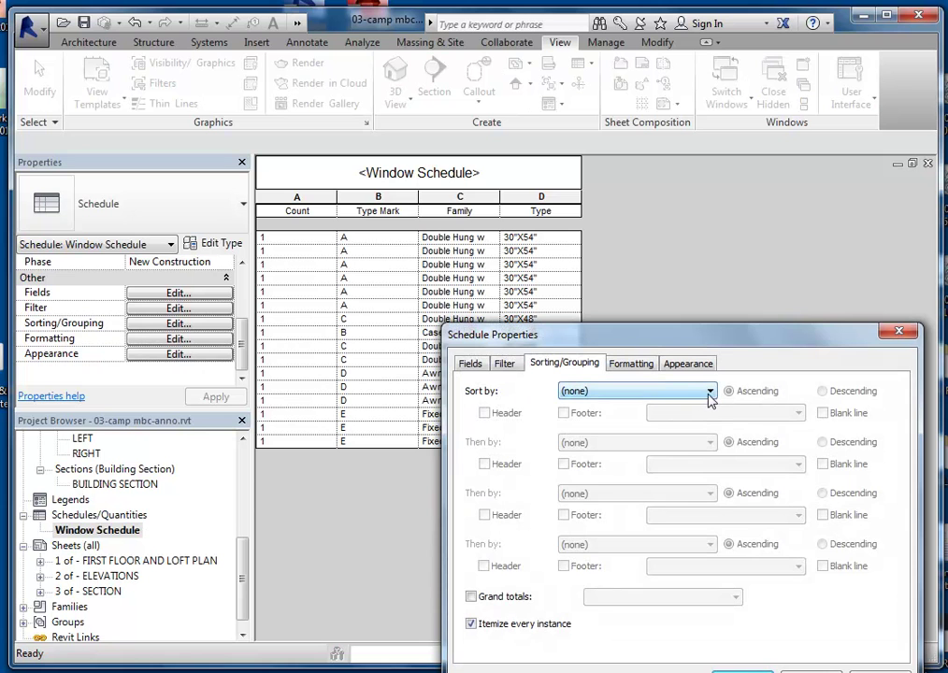
pyautogui.click(710, 391)
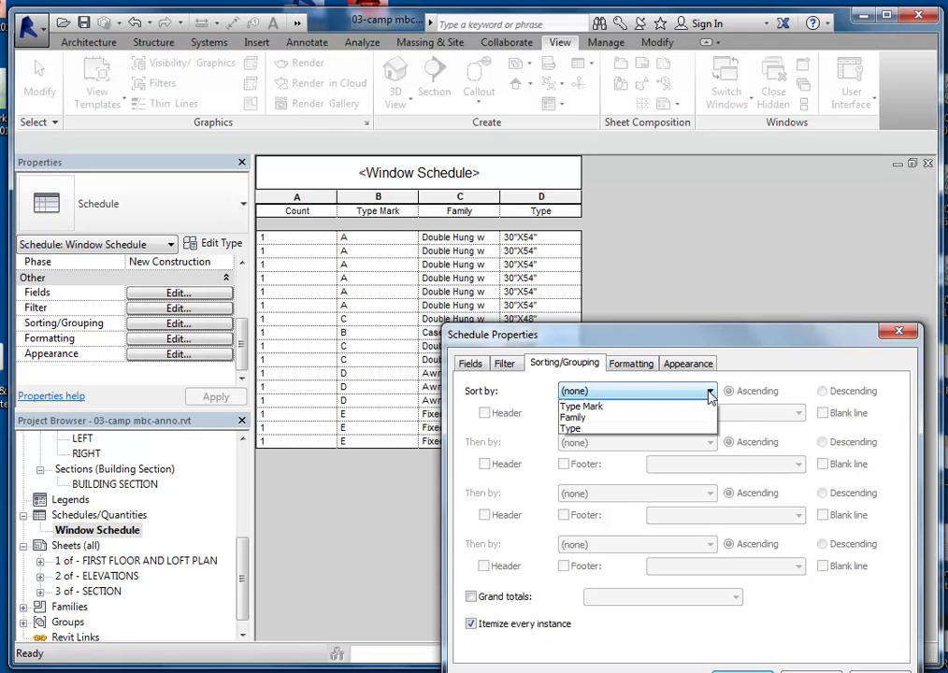
pyautogui.click(603, 418)
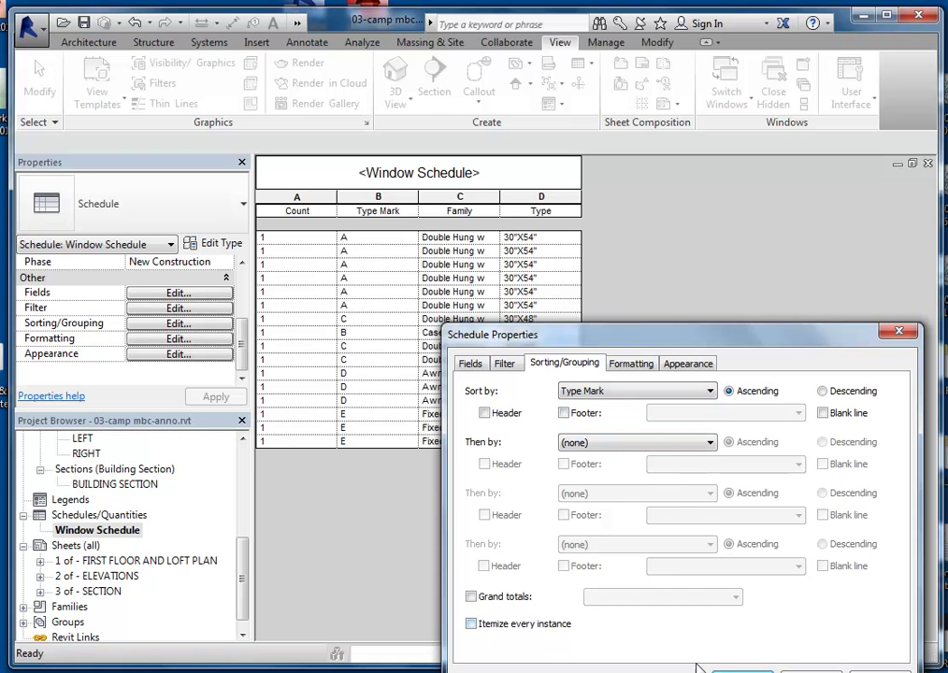
pyautogui.click(742, 669)
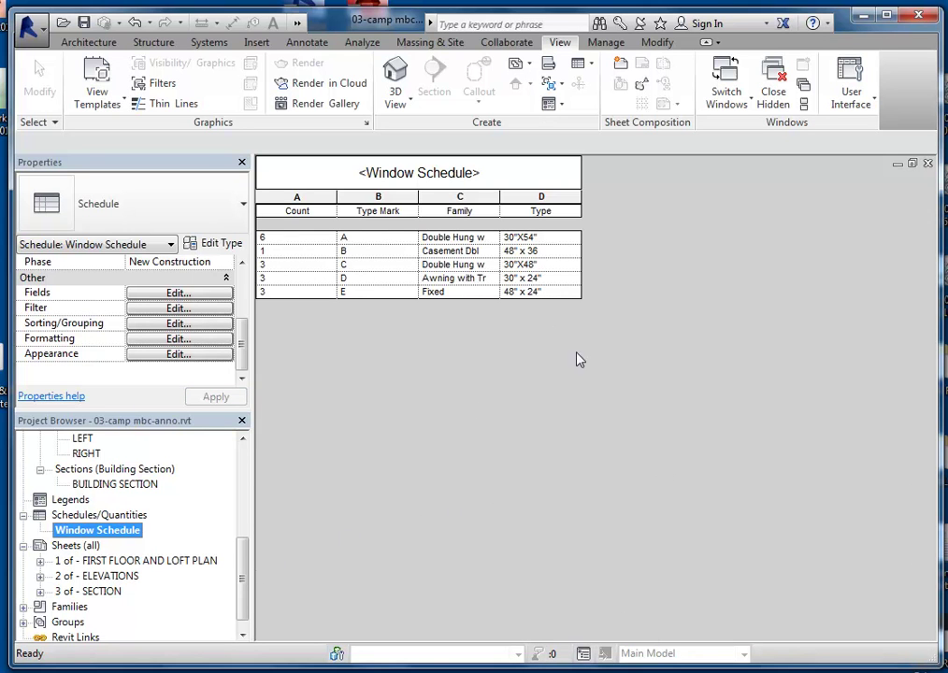
# Step: Place the Window Schedule on the FIRST FLOOR AND LOFT PLAN sheet, in the blank area below the partial plan
pyautogui.doubleClick(146, 561)
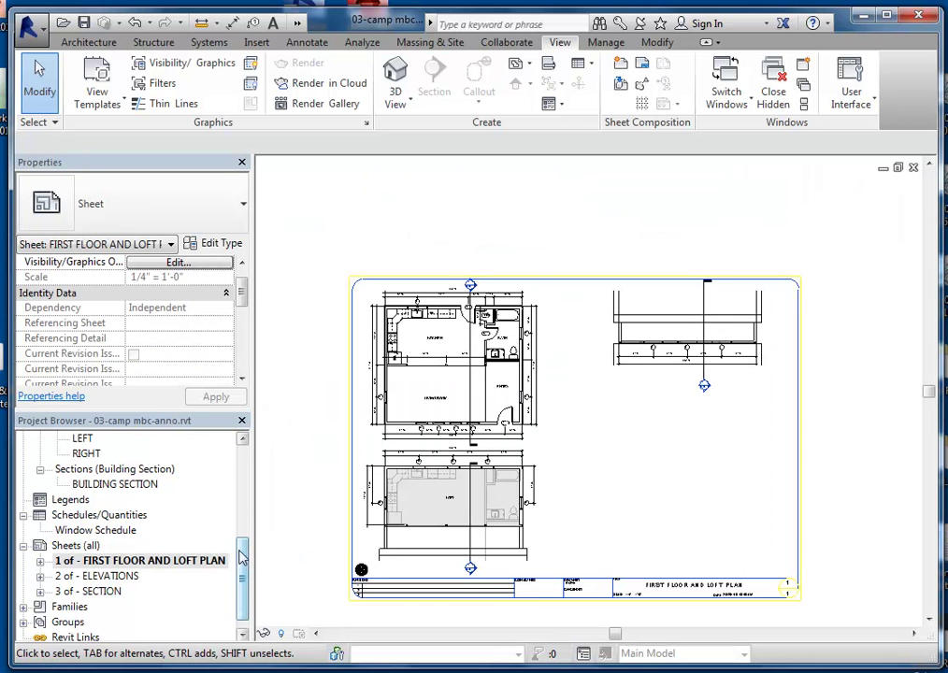
pyautogui.click(88, 530)
pyautogui.moveTo(625, 444); pyautogui.dragTo(671, 431)
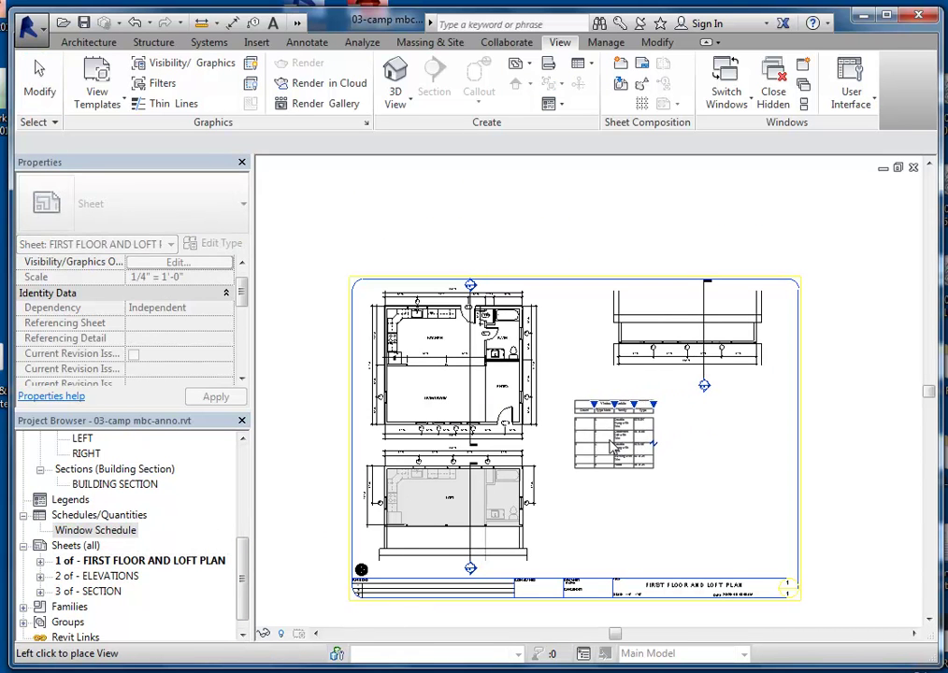
pyautogui.click(611, 445)
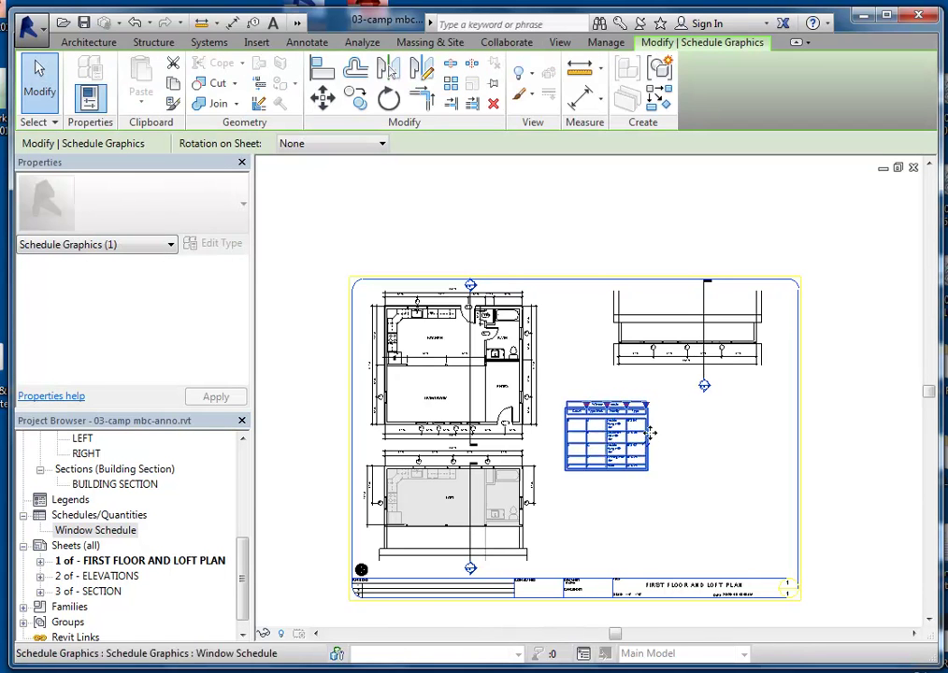
pyautogui.click(680, 440)
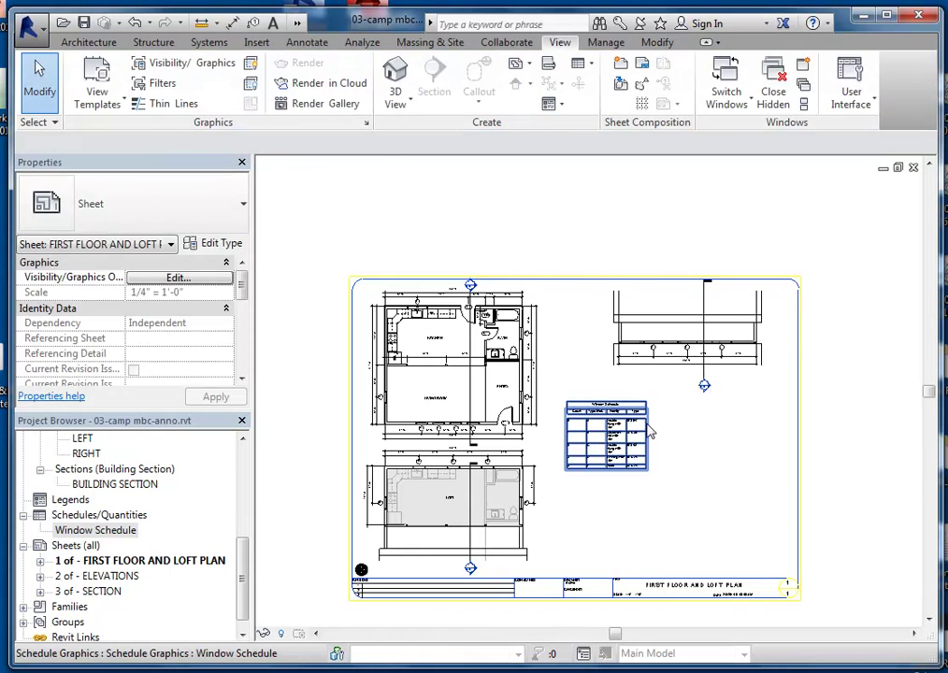
# Step: Widen the Type, Family and Type Mark columns of the window schedule on the sheet so each entry fits on one line
pyautogui.click(650, 418)
pyautogui.moveTo(652, 414); pyautogui.dragTo(735, 413)
pyautogui.moveTo(627, 406); pyautogui.dragTo(688, 407)
pyautogui.moveTo(607, 406); pyautogui.dragTo(611, 406)
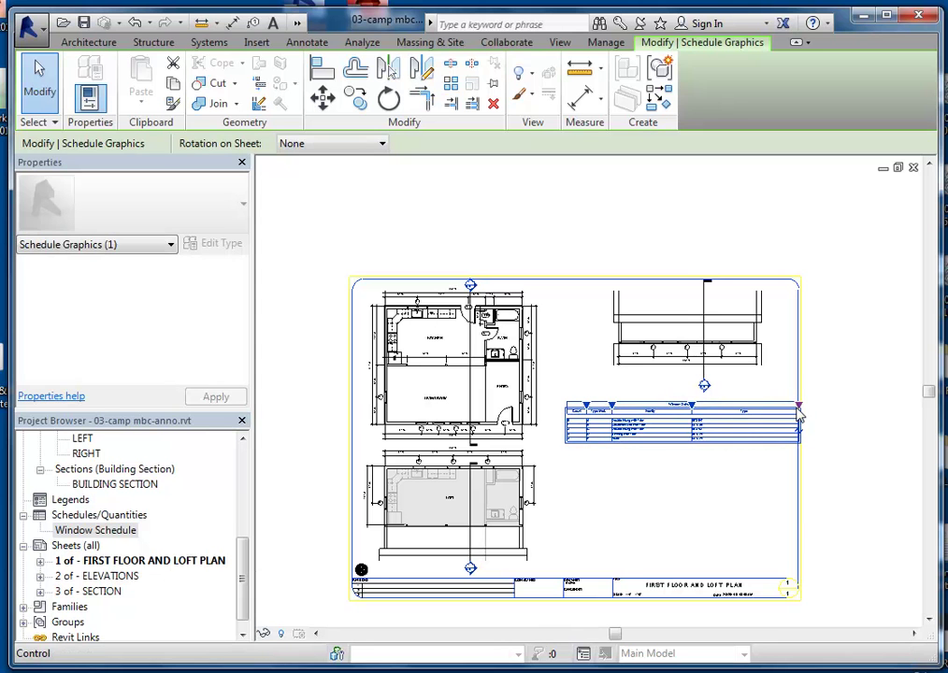
pyautogui.click(700, 474)
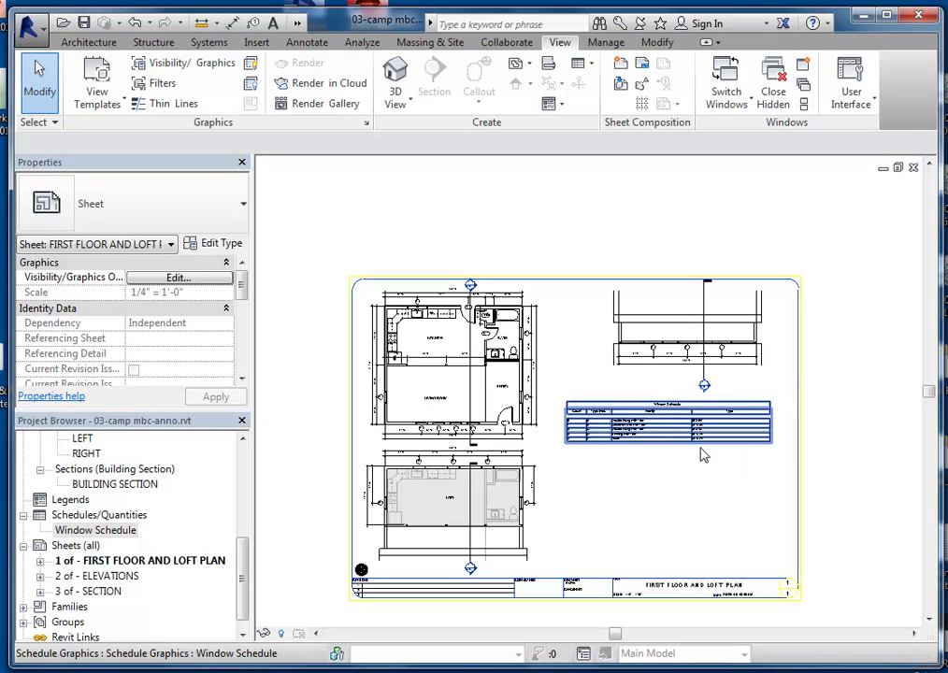
# Step: Create a new schedule for the Doors category in the New Construction phase, dismissing the save reminder without saving
pyautogui.click(580, 64)
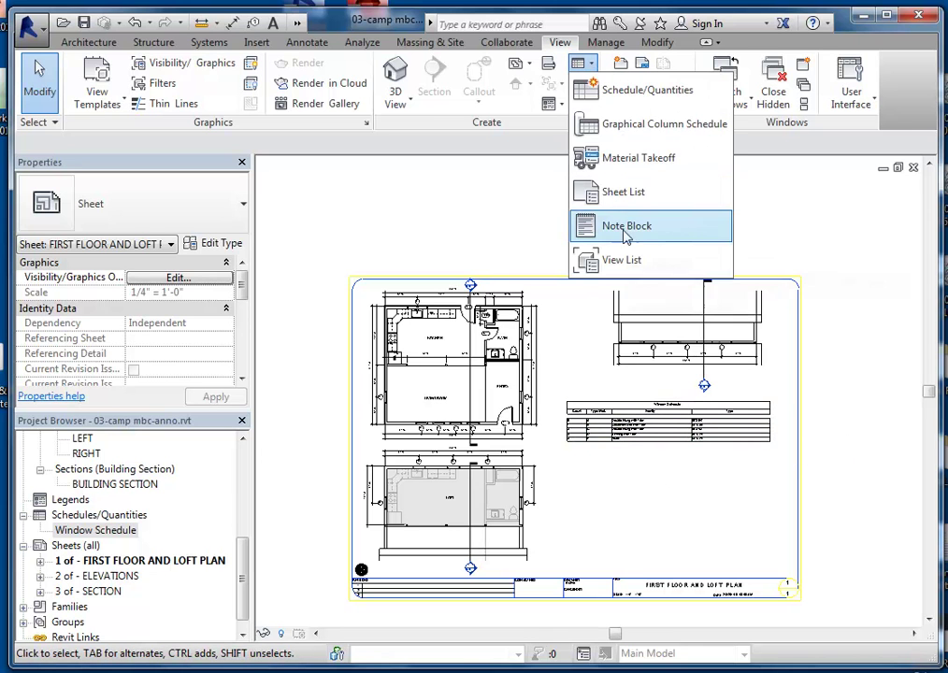
pyautogui.click(606, 90)
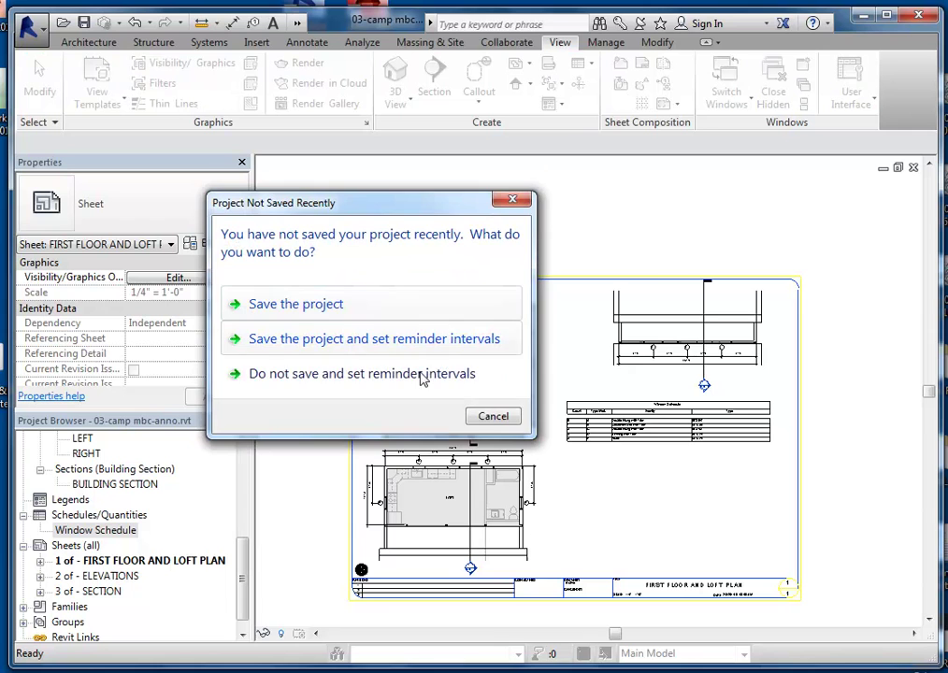
pyautogui.click(494, 416)
pyautogui.moveTo(455, 273); pyautogui.dragTo(458, 319)
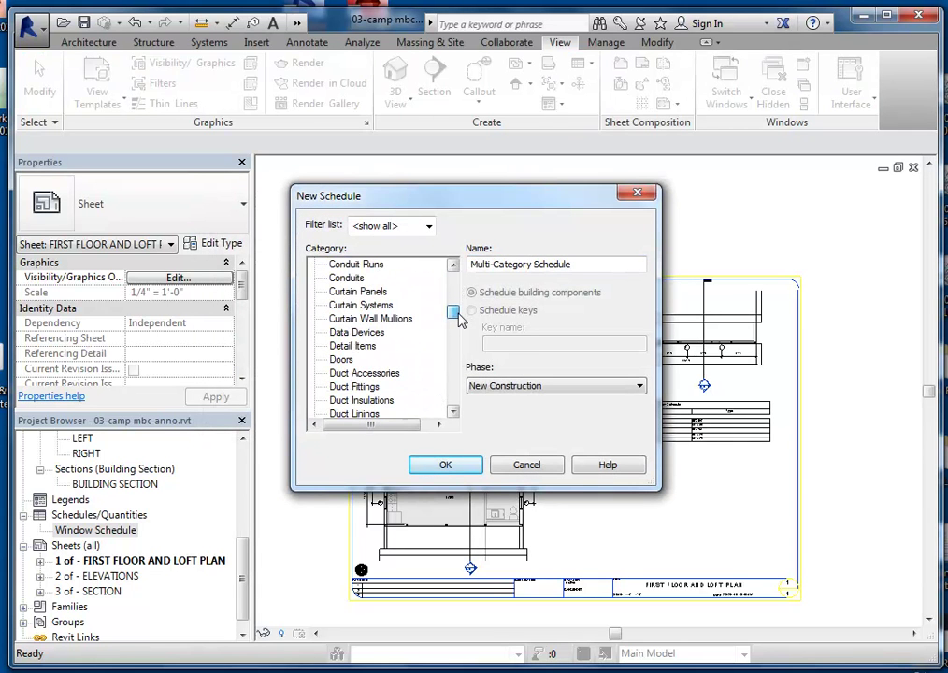
pyautogui.click(341, 359)
pyautogui.click(468, 466)
# Step: Add the Family, Mark and Type Mark fields to the door schedule
pyautogui.moveTo(727, 332); pyautogui.dragTo(632, 228)
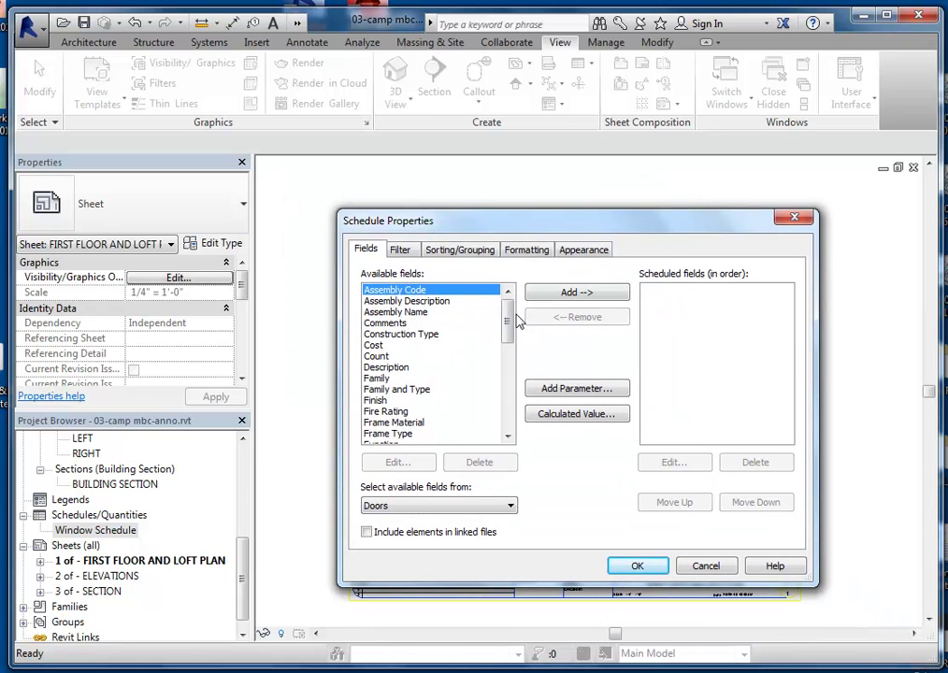
pyautogui.click(384, 378)
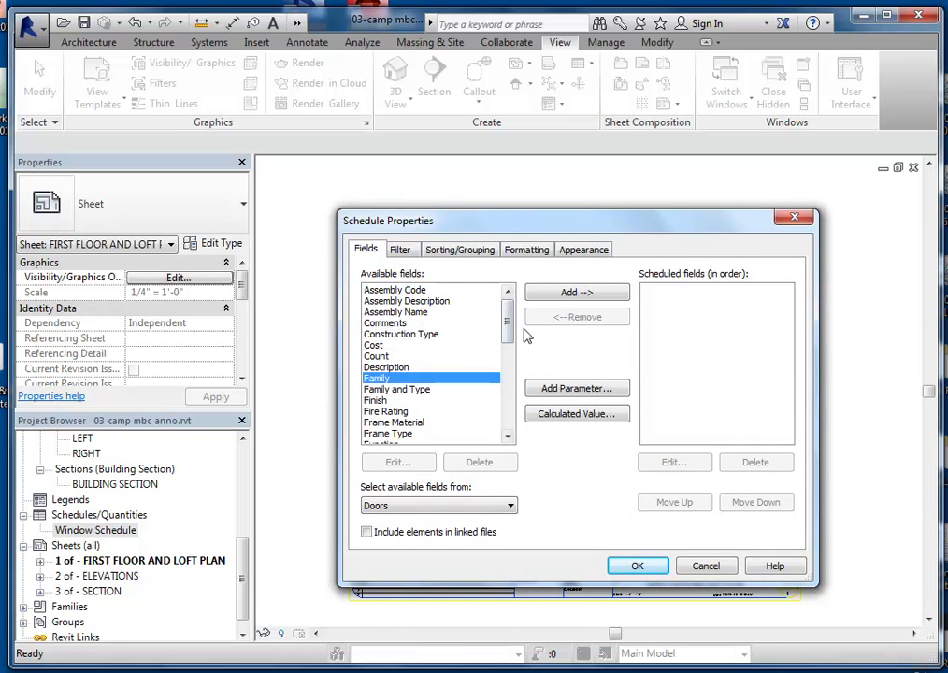
pyautogui.click(562, 294)
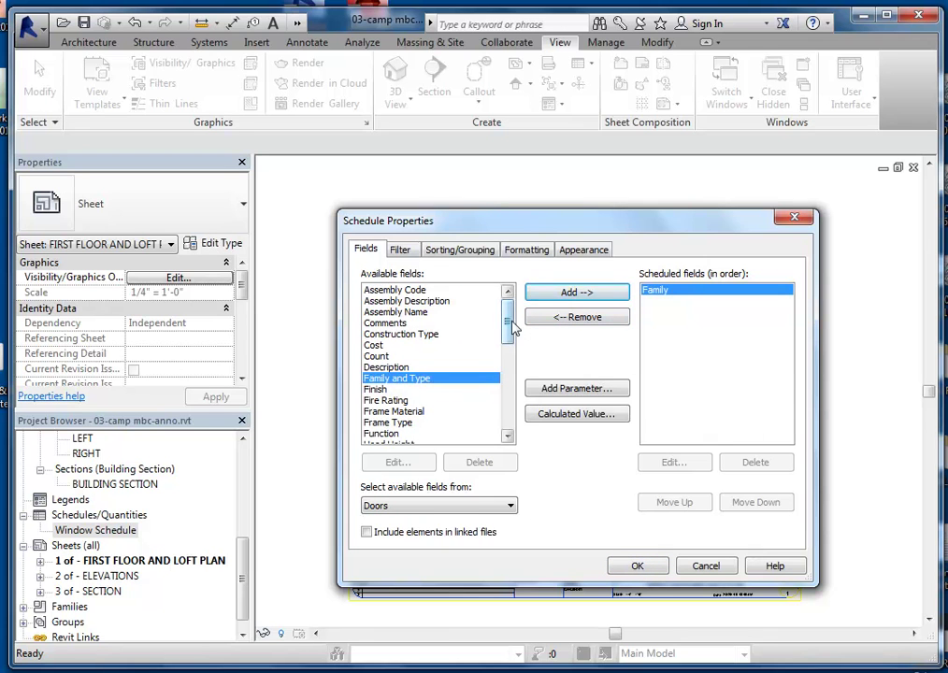
pyautogui.moveTo(510, 328); pyautogui.dragTo(512, 391)
pyautogui.doubleClick(378, 312)
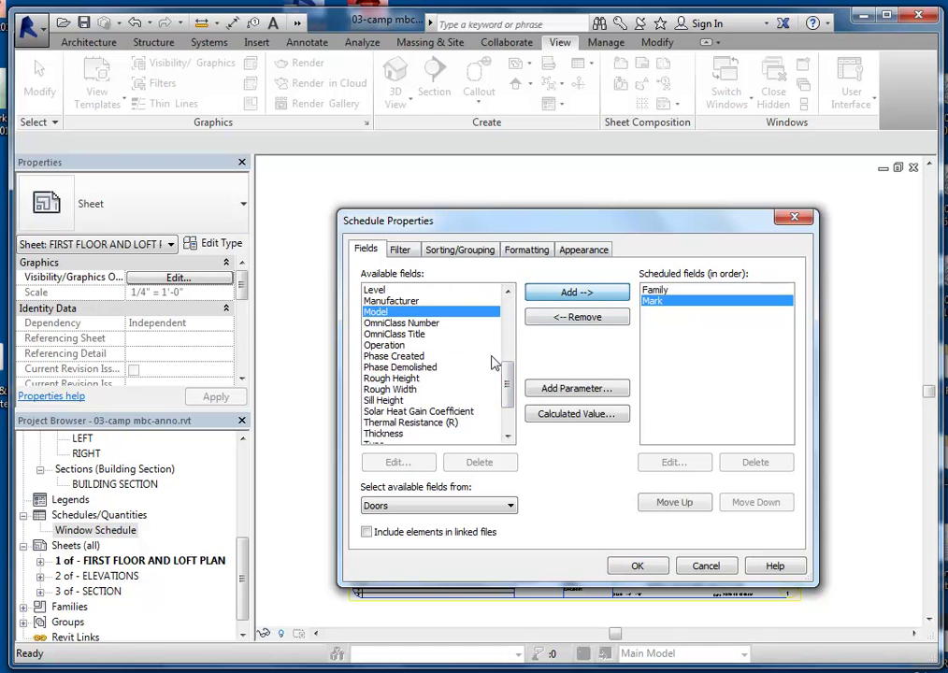
pyautogui.scroll(-2, 510, 393)
pyautogui.doubleClick(393, 400)
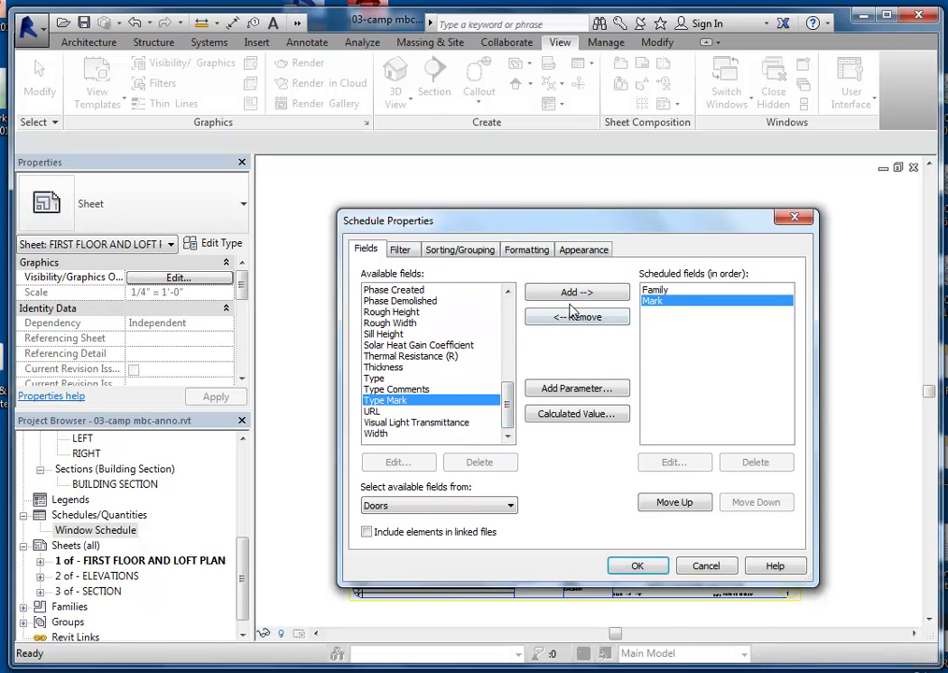
# Step: Add the Width and Height fields to the door schedule
pyautogui.click(377, 433)
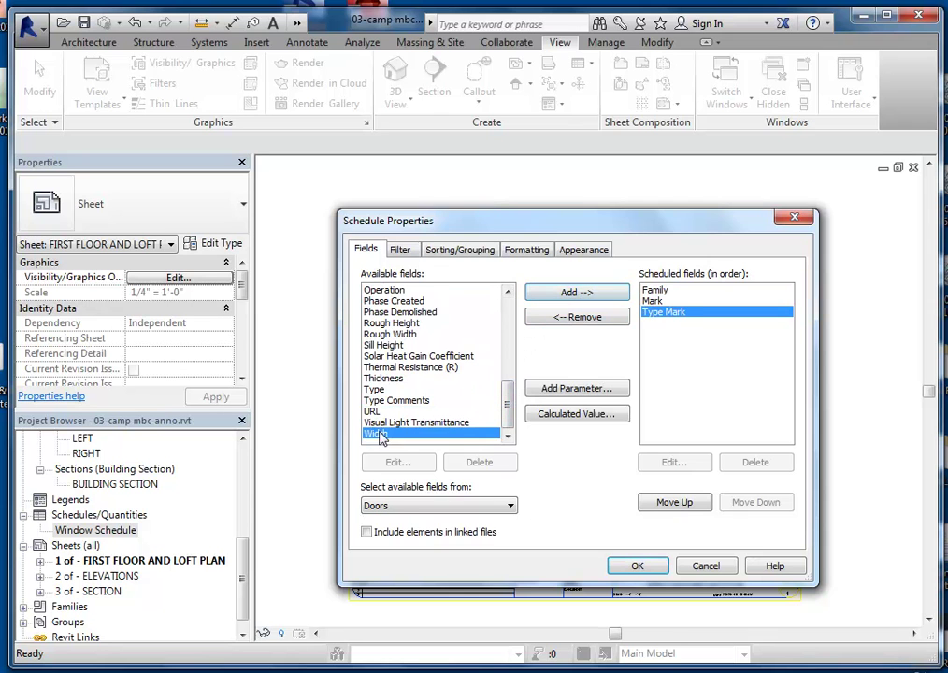
pyautogui.click(586, 294)
pyautogui.moveTo(504, 408); pyautogui.dragTo(512, 348)
pyautogui.click(440, 401)
pyautogui.click(577, 293)
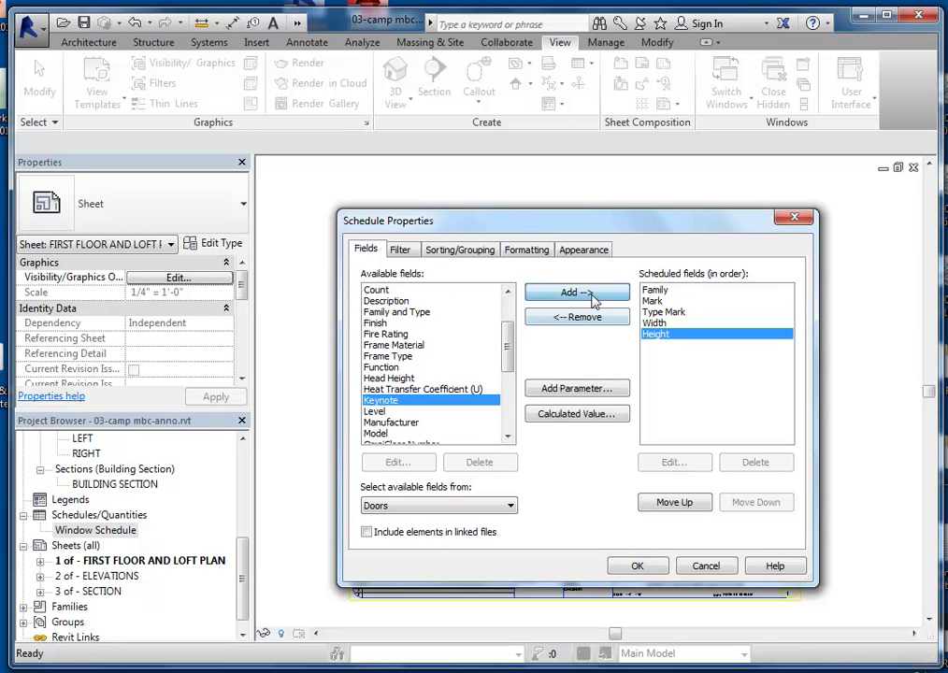
# Step: Move the Mark field above Family and generate the door schedule
pyautogui.click(658, 301)
pyautogui.click(675, 503)
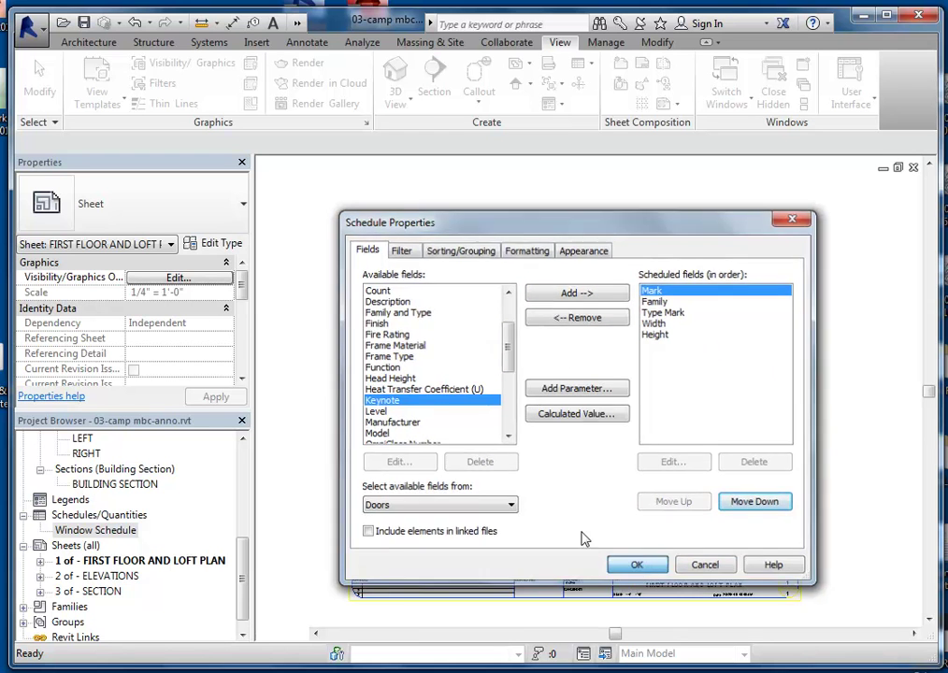
pyautogui.click(639, 567)
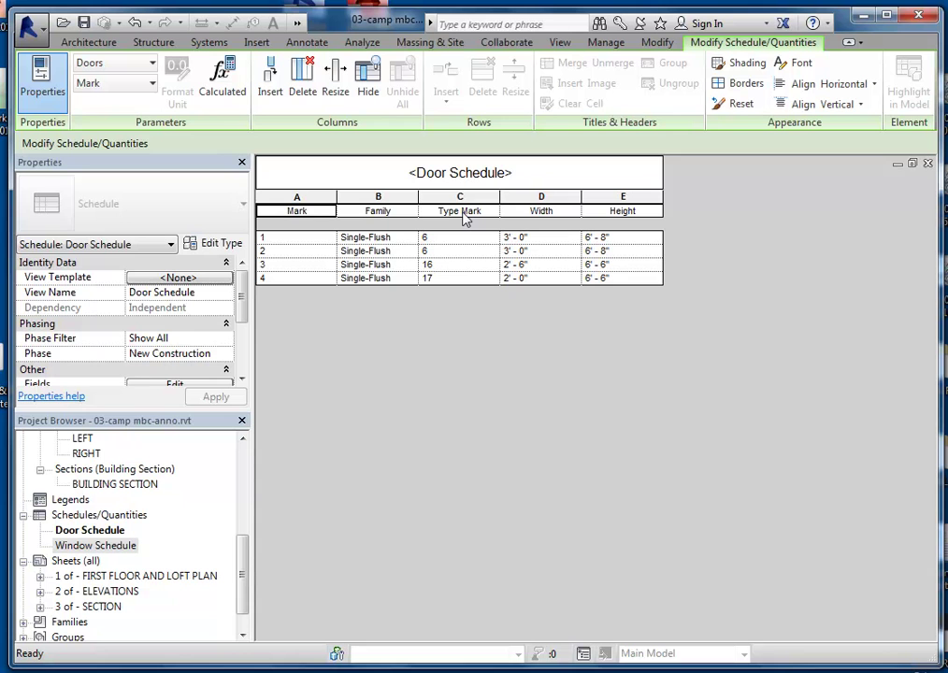
# Step: Edit the Door Schedule's fields and remove Type Mark
pyautogui.click(95, 530)
pyautogui.moveTo(245, 307); pyautogui.dragTo(240, 360)
pyautogui.click(89, 531)
pyautogui.moveTo(240, 311); pyautogui.dragTo(240, 325)
pyautogui.click(178, 322)
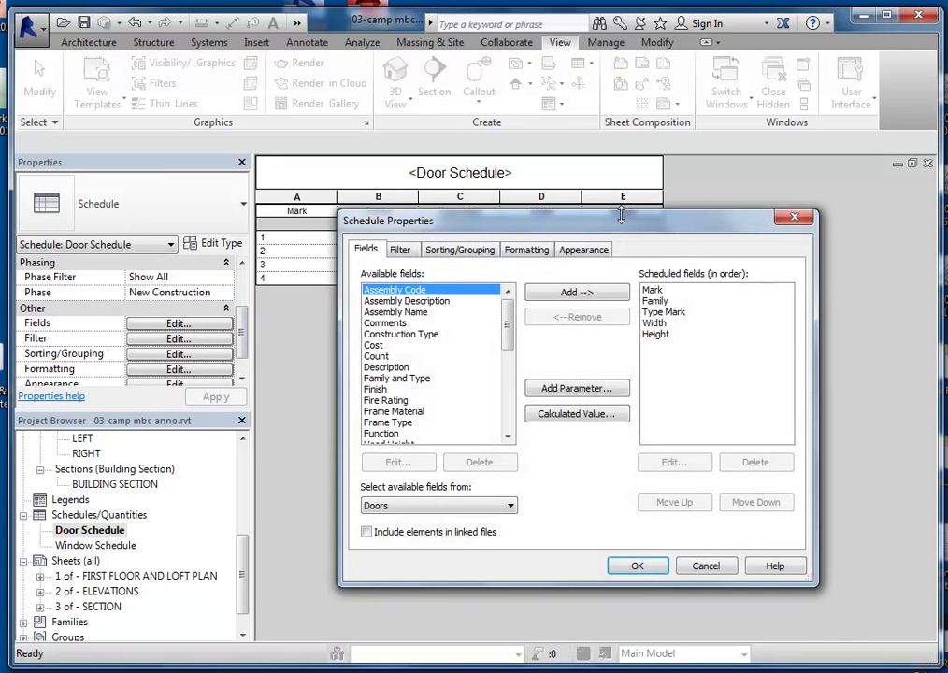
pyautogui.moveTo(626, 223); pyautogui.dragTo(649, 268)
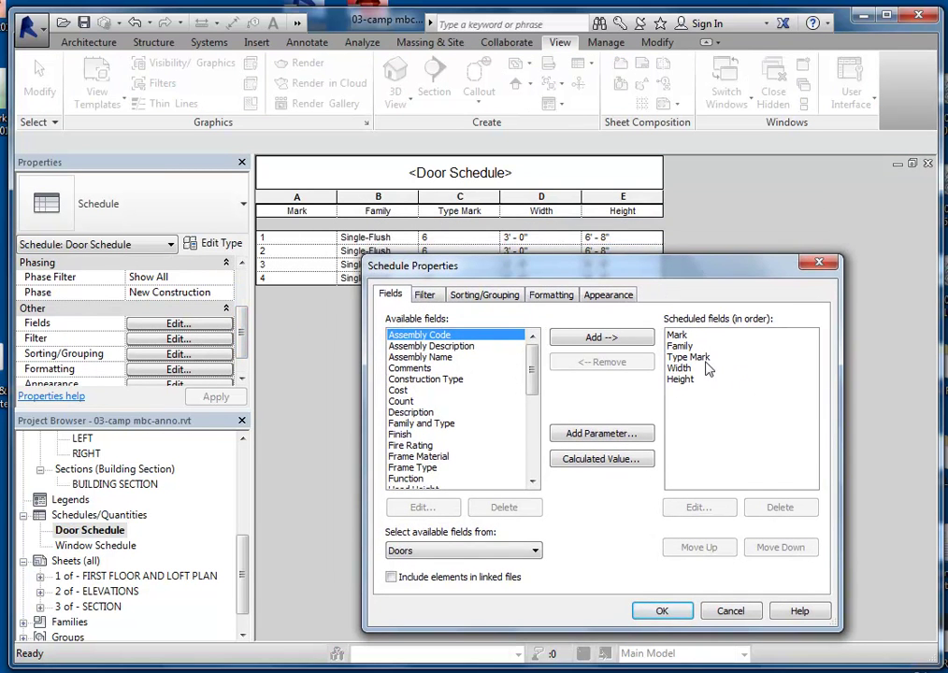
pyautogui.click(688, 357)
pyautogui.click(602, 362)
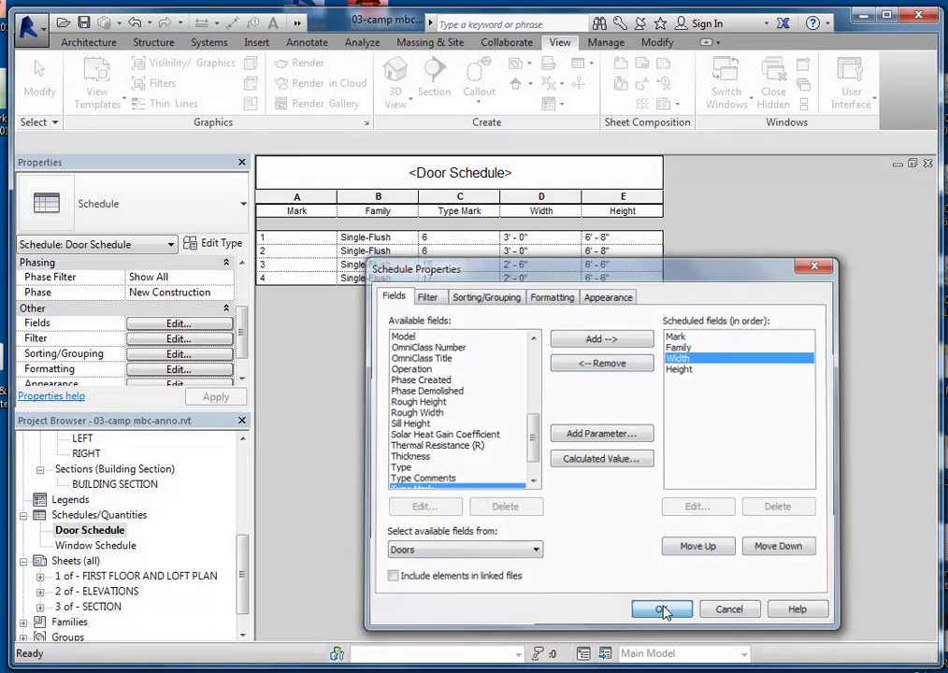
pyautogui.click(663, 612)
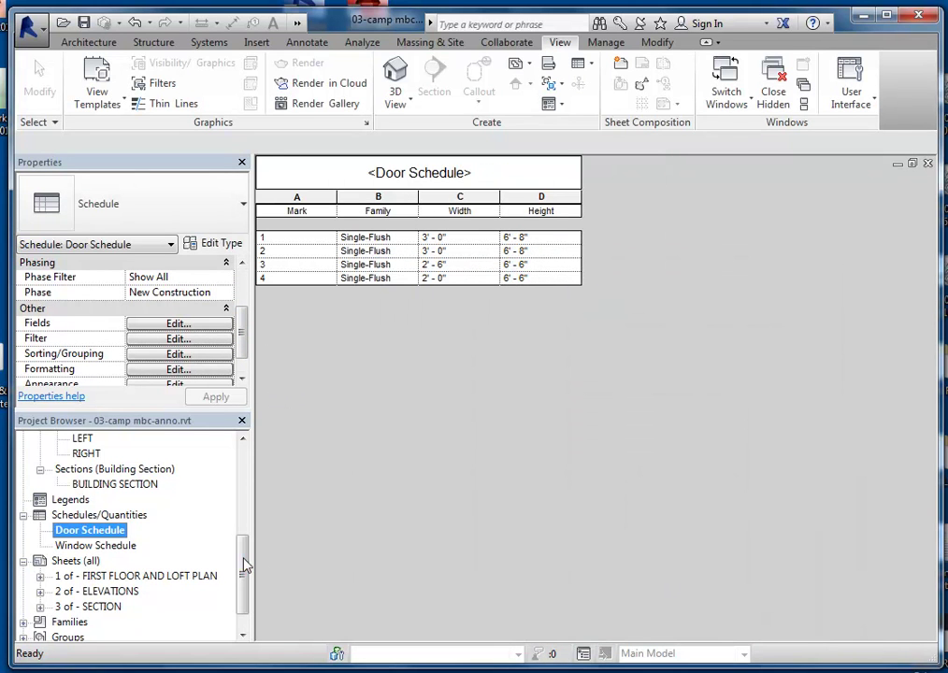
# Step: Place the Door Schedule on the FIRST FLOOR AND LOFT PLAN sheet, directly below the window schedule and aligned with its left edge
pyautogui.scroll(-1, 245, 575)
pyautogui.doubleClick(157, 548)
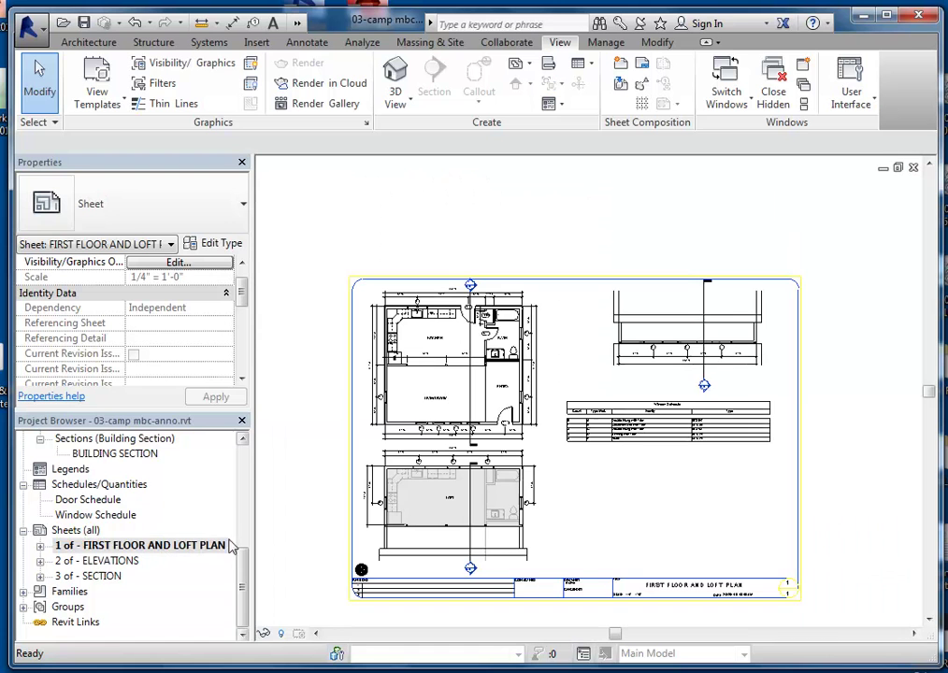
pyautogui.moveTo(93, 500); pyautogui.dragTo(650, 491)
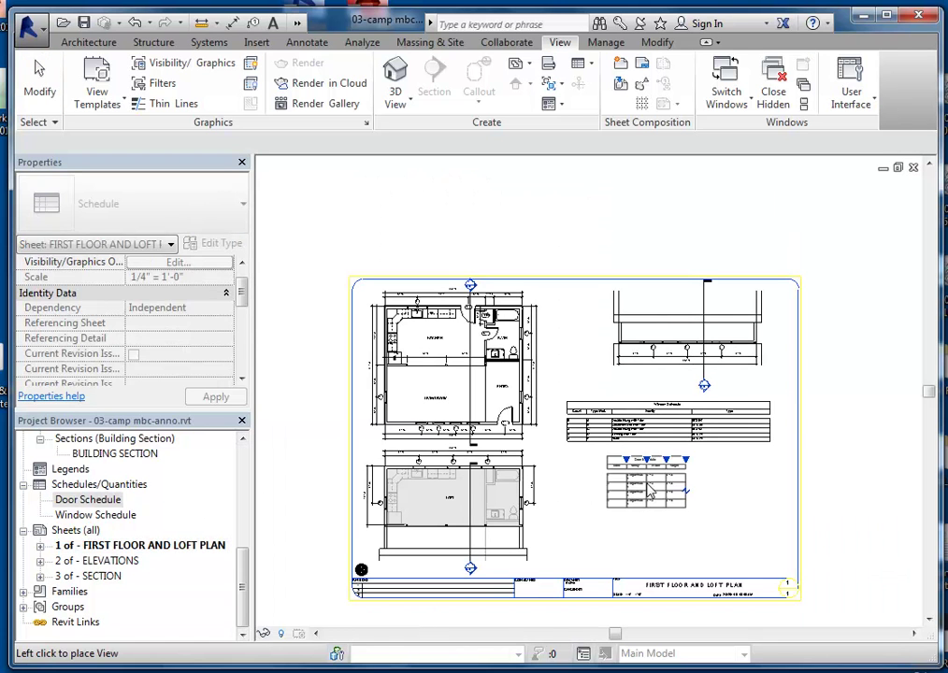
pyautogui.click(607, 483)
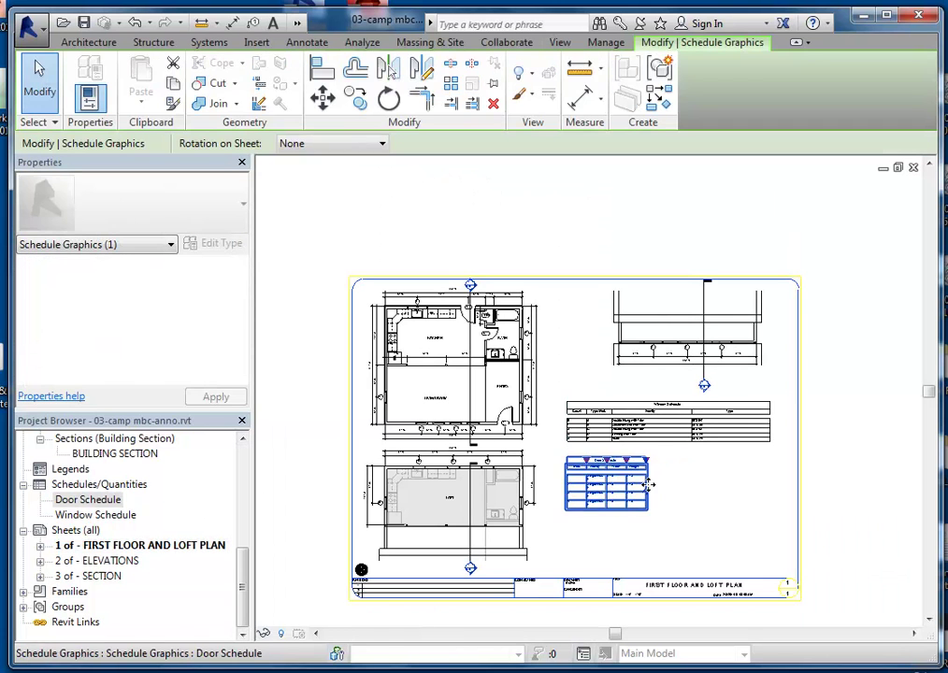
pyautogui.click(673, 499)
# Step: Widen the Height and Family columns of the door schedule on the sheet so each entry fits on one line
pyautogui.scroll(5, 640, 482)
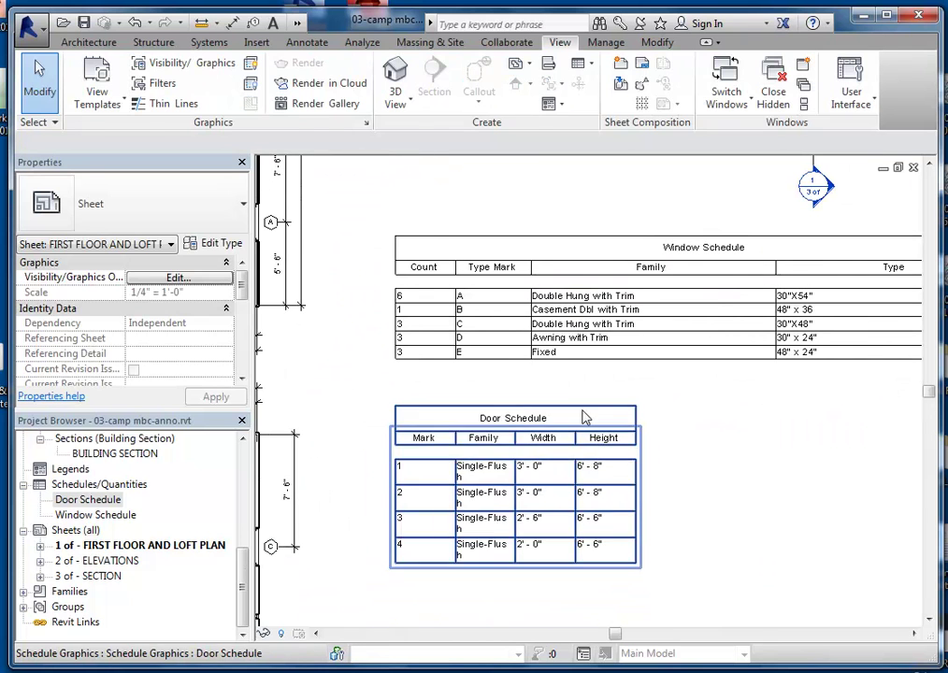
pyautogui.click(585, 418)
pyautogui.moveTo(635, 431); pyautogui.dragTo(794, 434)
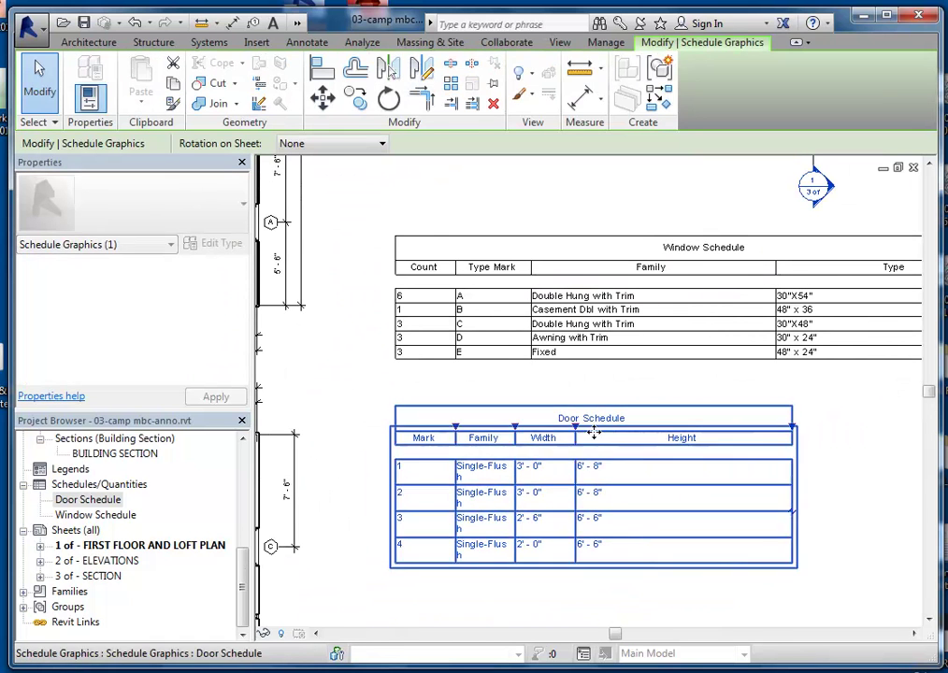
pyautogui.moveTo(522, 441); pyautogui.dragTo(598, 423)
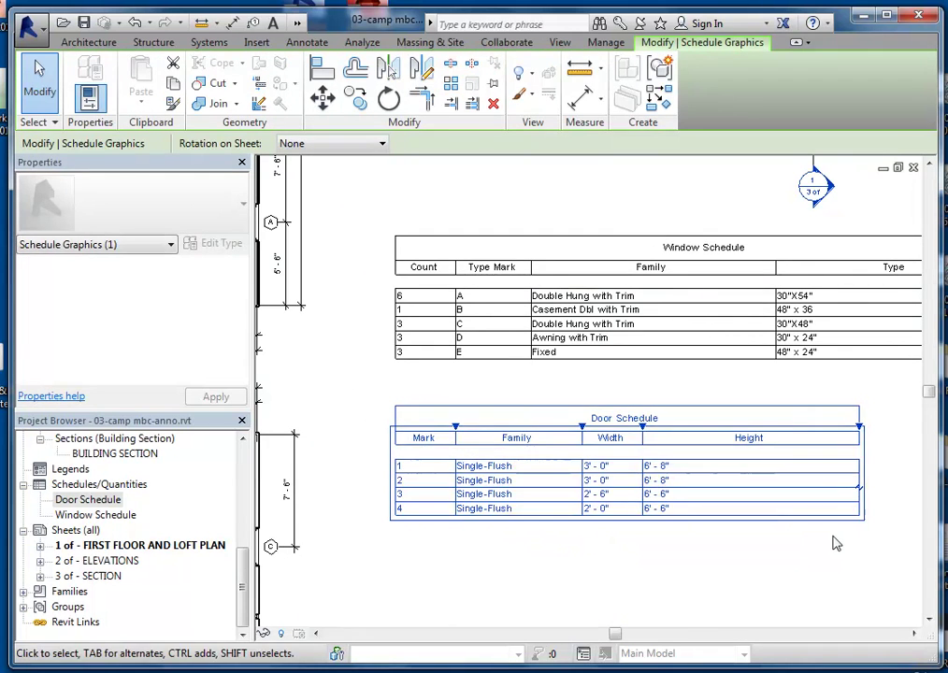
pyautogui.click(747, 561)
pyautogui.scroll(-4, 739, 551)
pyautogui.scroll(-1, 739, 551)
pyautogui.moveTo(759, 563); pyautogui.dragTo(726, 502, button='middle')
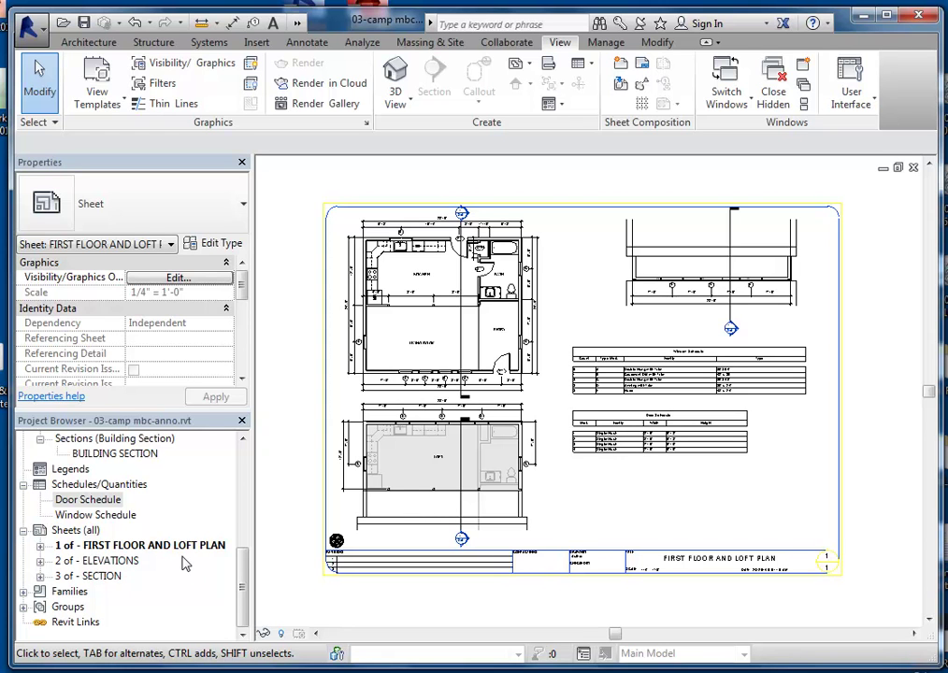
pyautogui.scroll(-1, 184, 564)
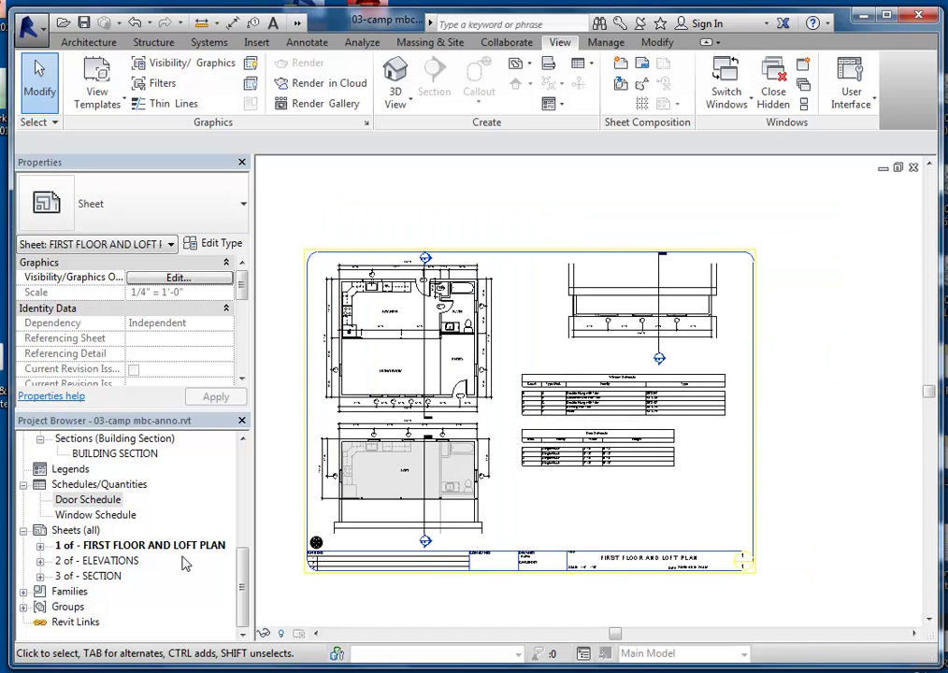